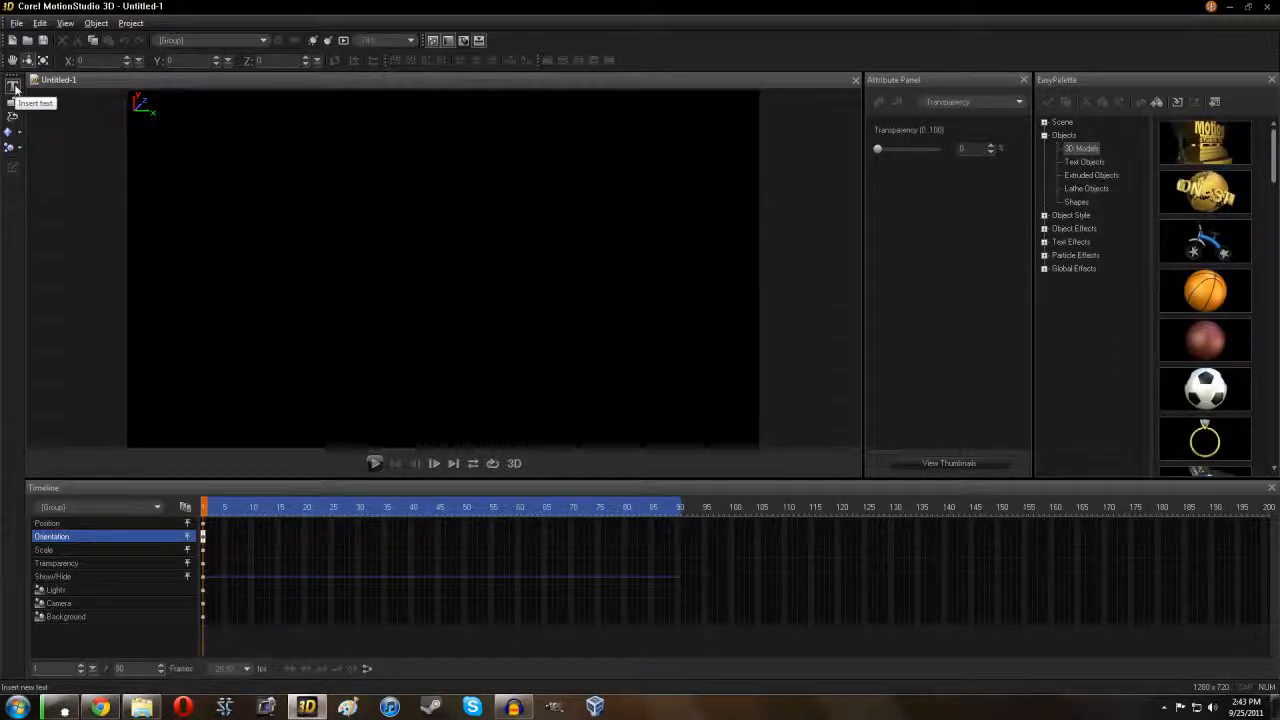
Step: Insert the text 'D3Live' in the Daniel font into the scene
left_click(13, 86)
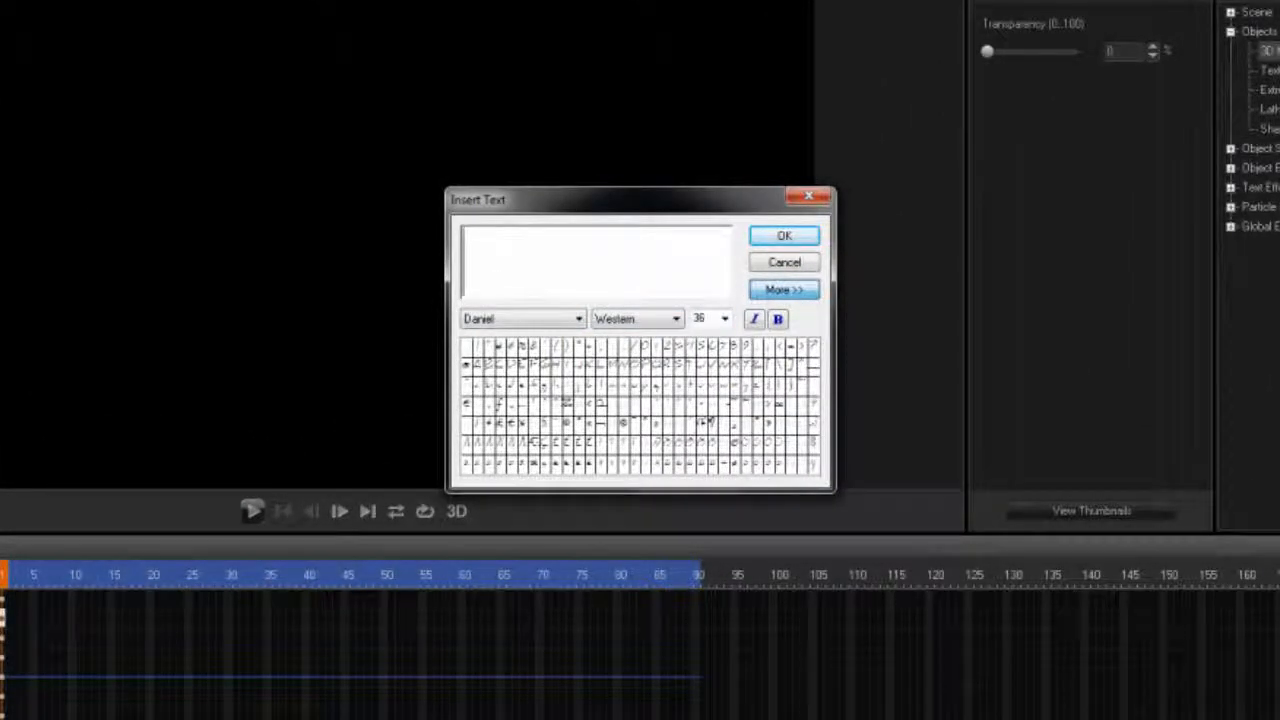
type("D3Liv")
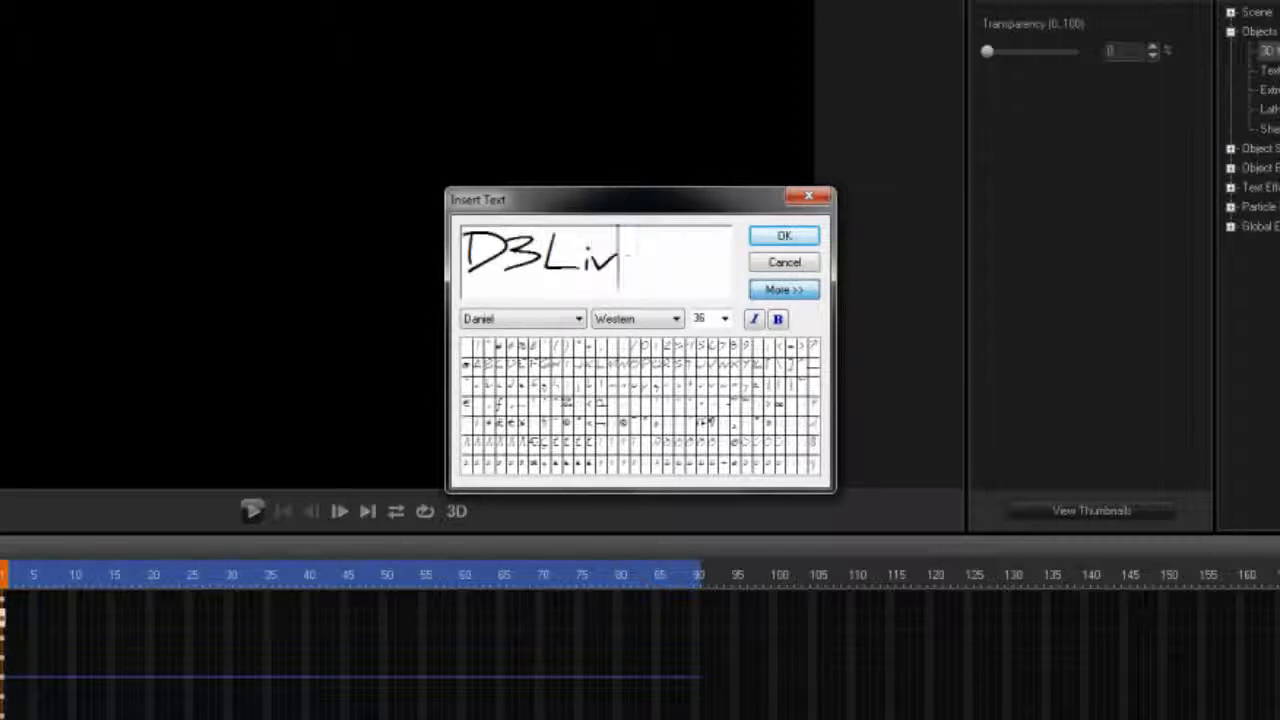
type("e")
left_click(784, 235)
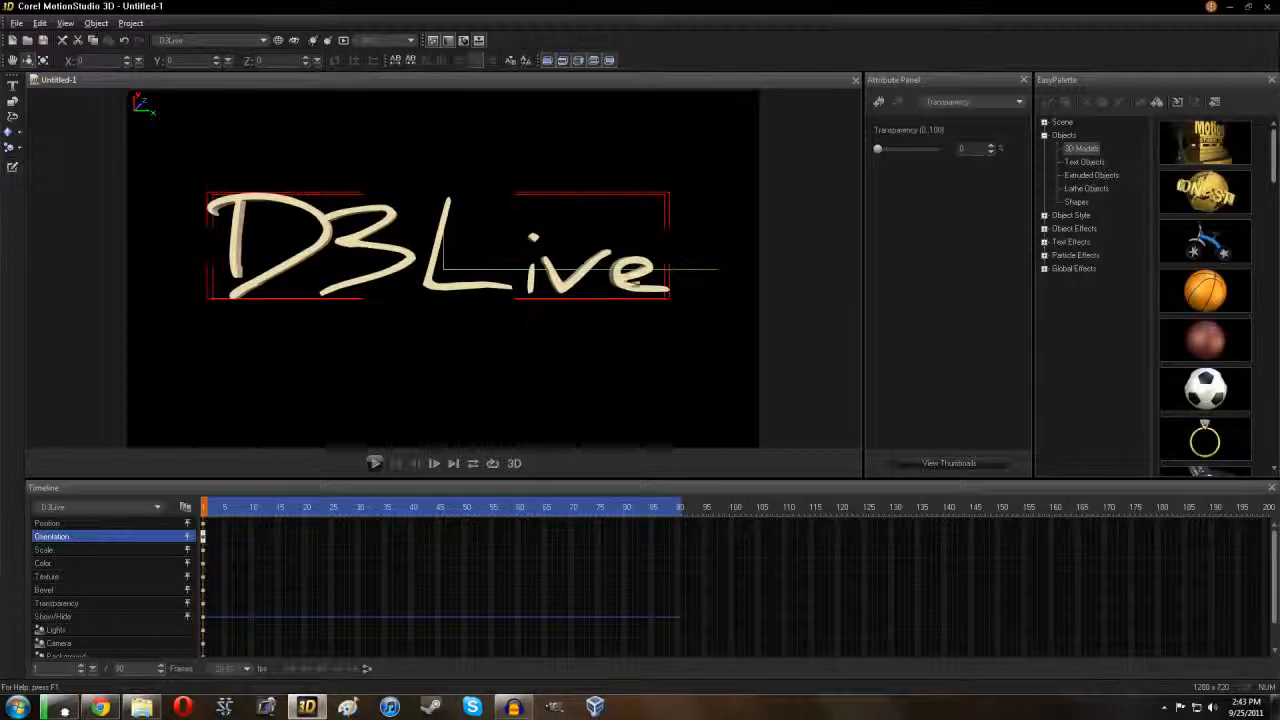
left_click_drag(650, 258, 560, 250)
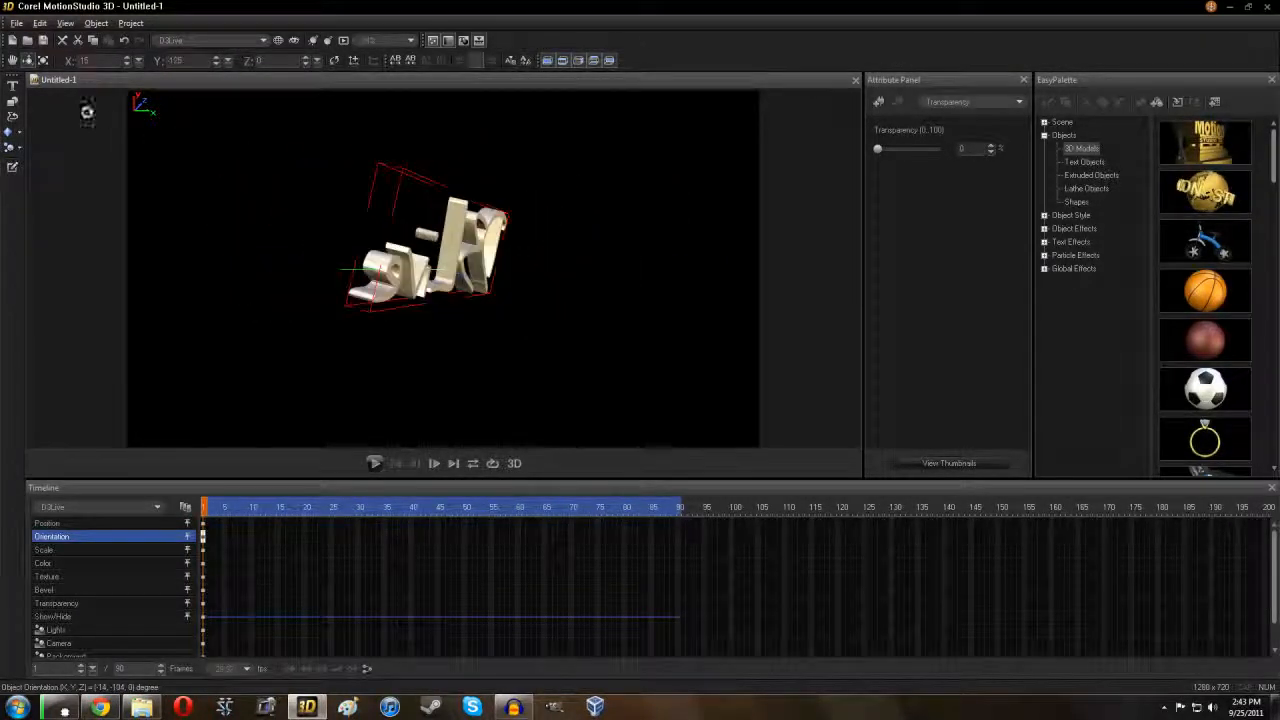
left_click(124, 40)
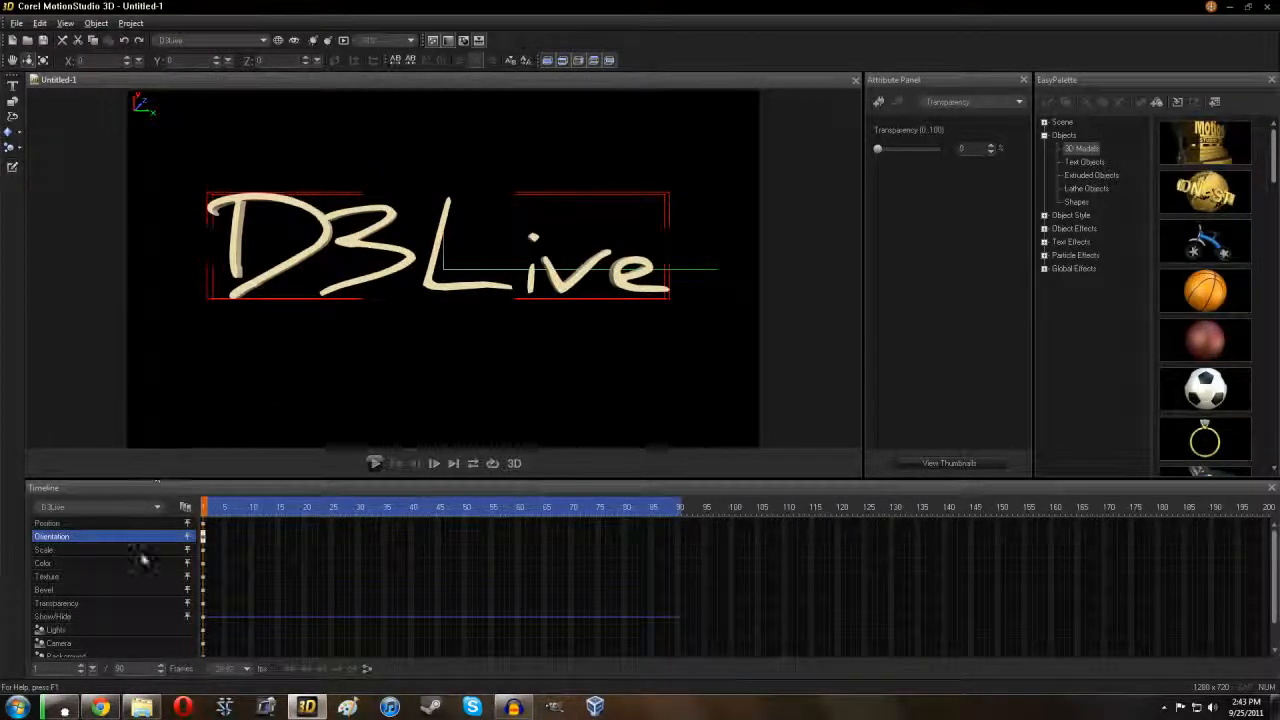
Step: Make the D3Live text's surface colour black
left_click(69, 563)
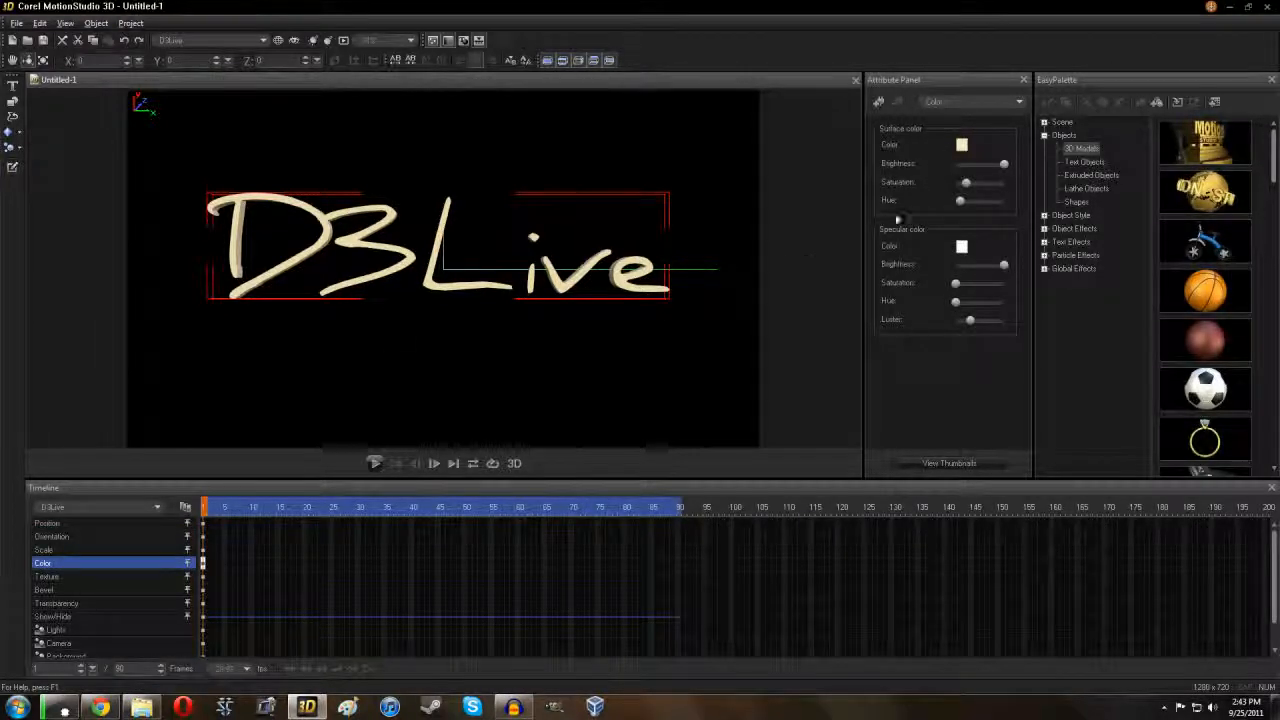
left_click(960, 146)
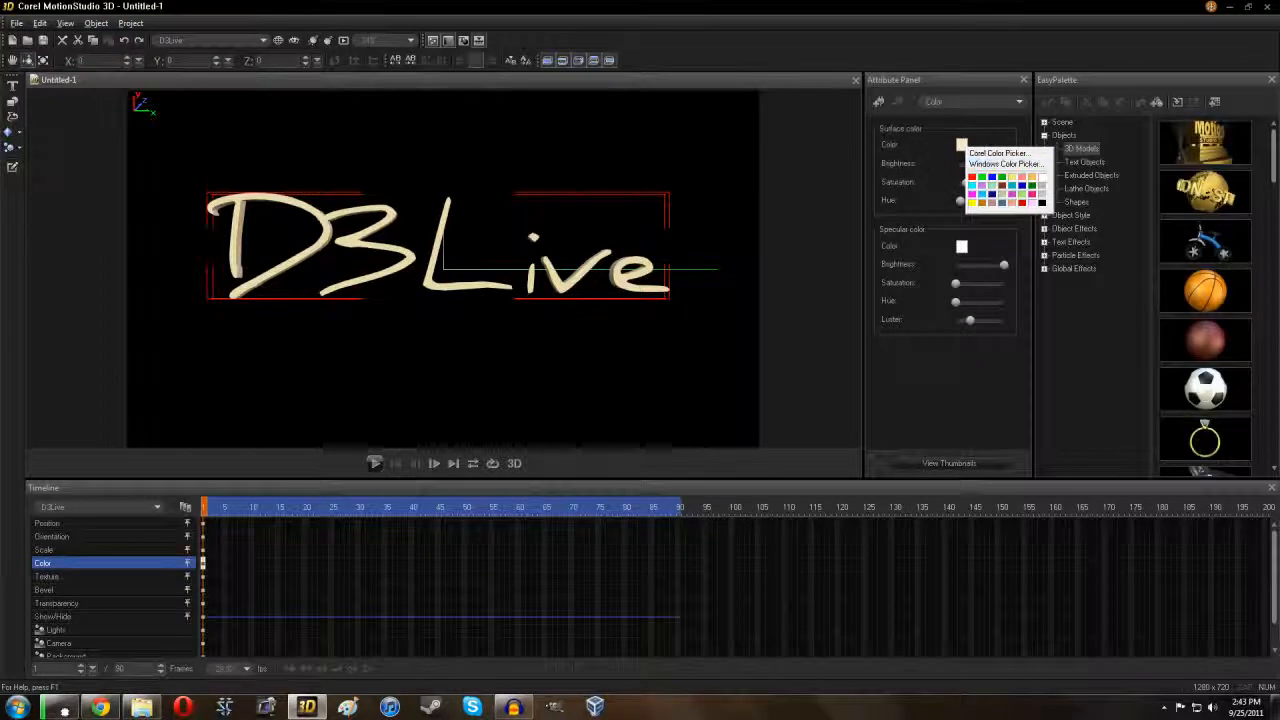
left_click(1042, 203)
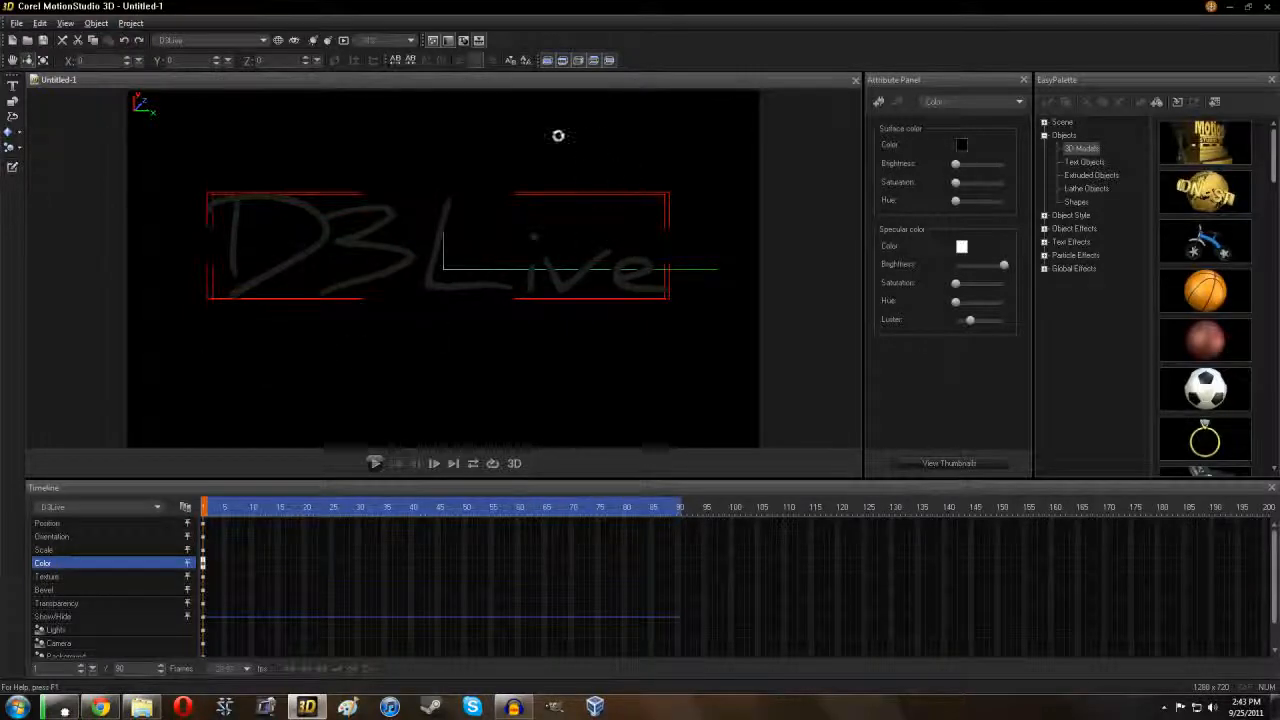
Step: Set the scene background to white, then switch the background mode to Magic Texture
left_click(95, 655)
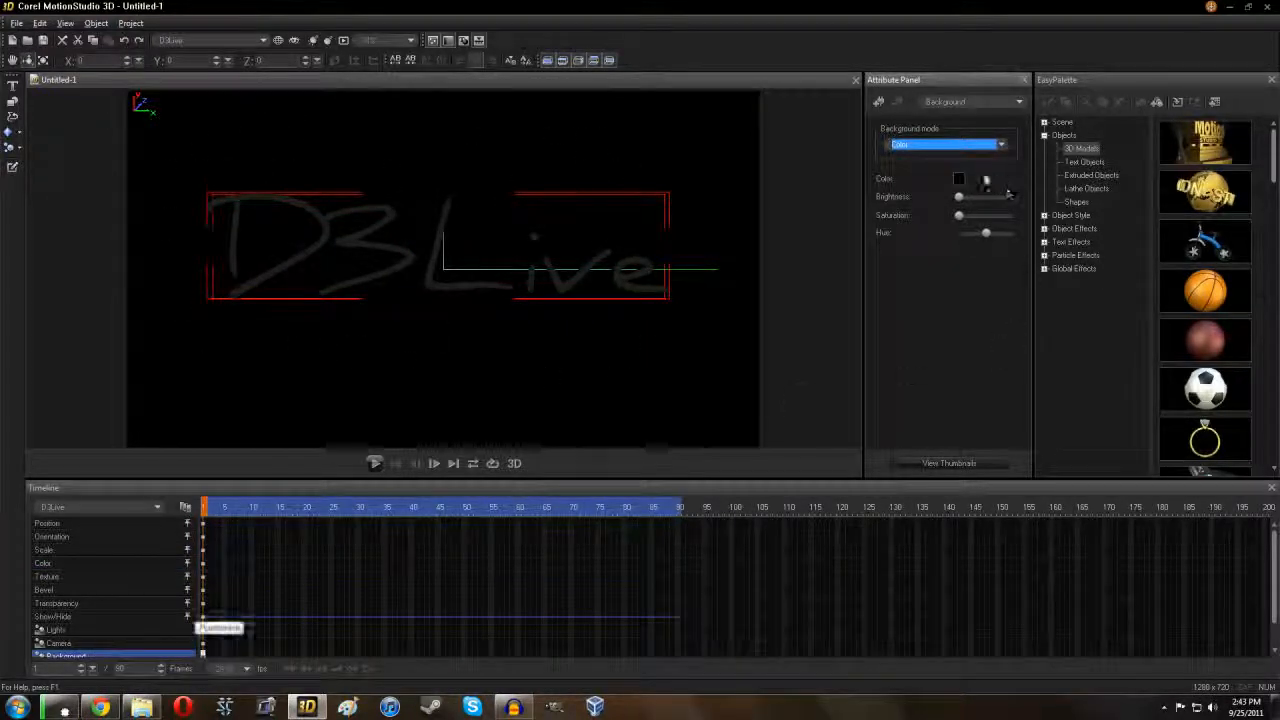
left_click(958, 178)
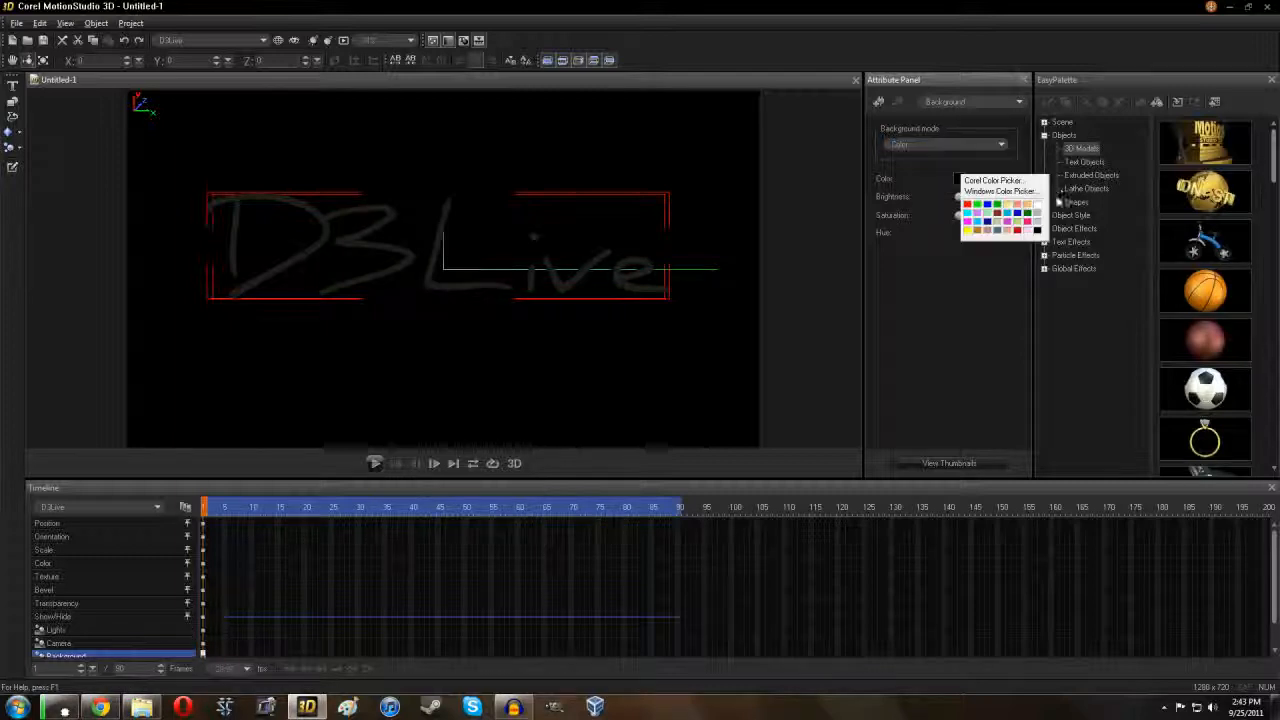
left_click(1037, 205)
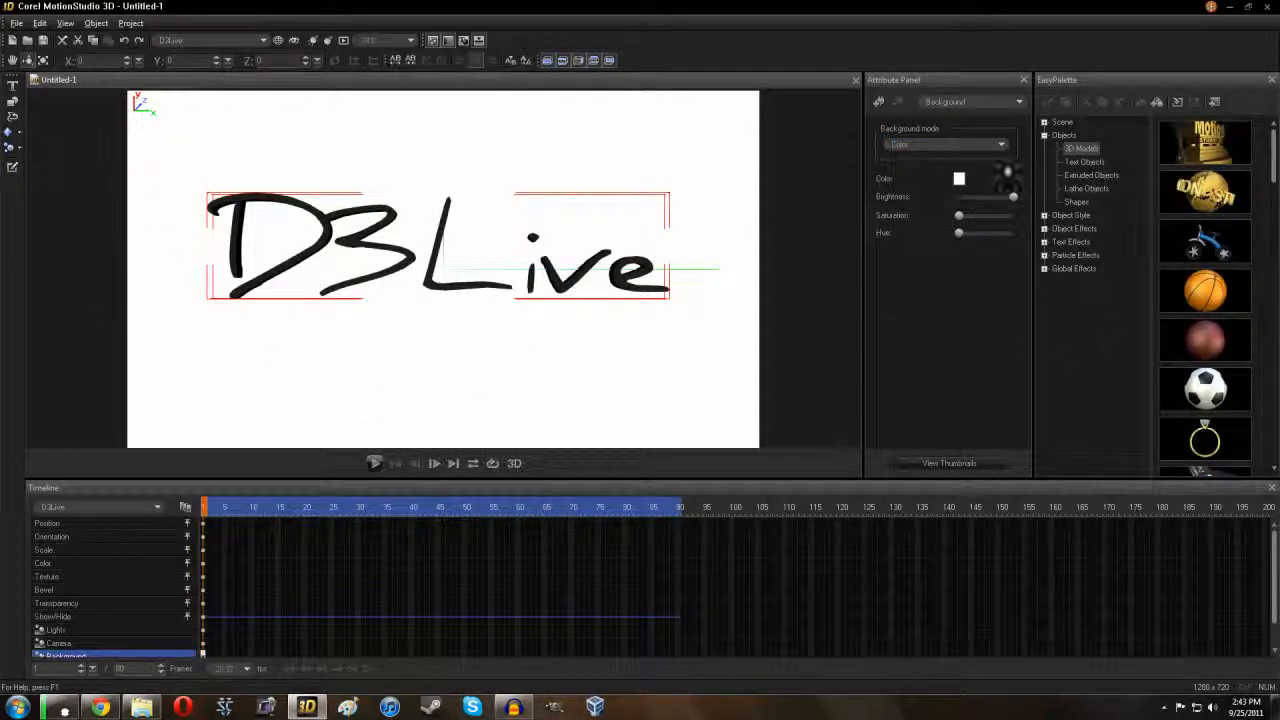
left_click(988, 148)
left_click(912, 192)
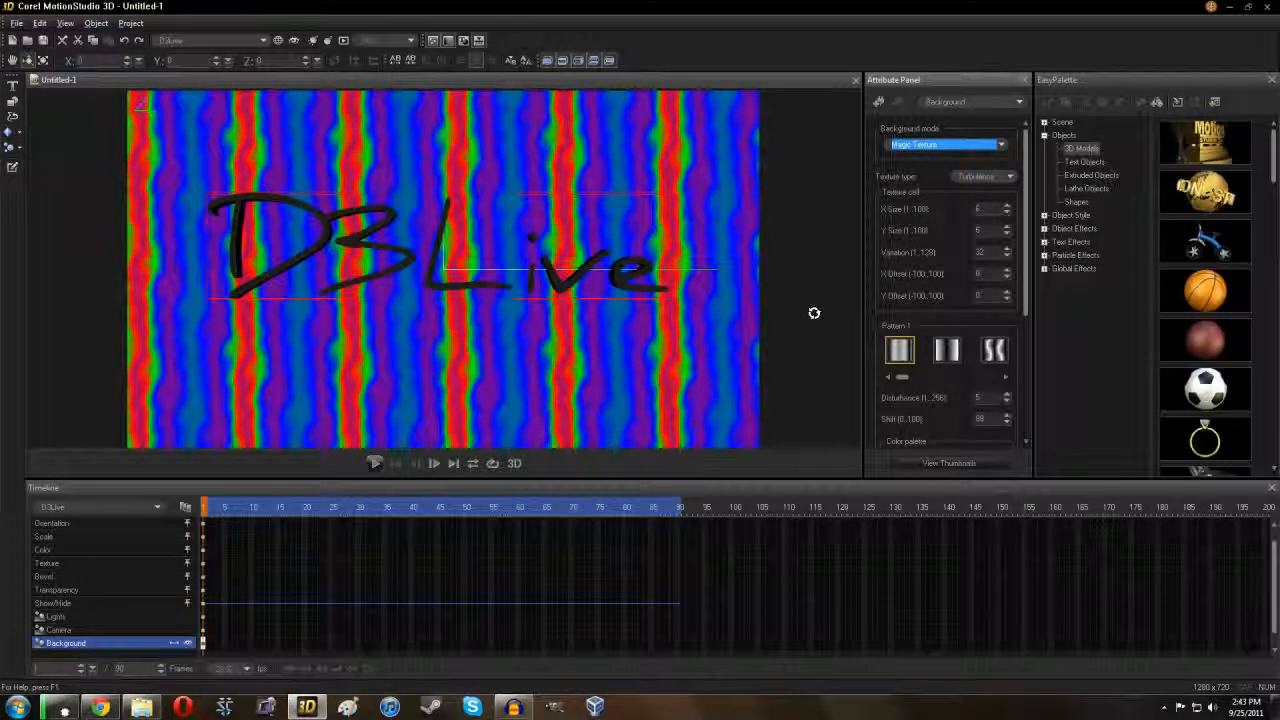
Step: Use gradient.jpg as the Image-mode background and set the animation length to 120 frames
left_click(1000, 145)
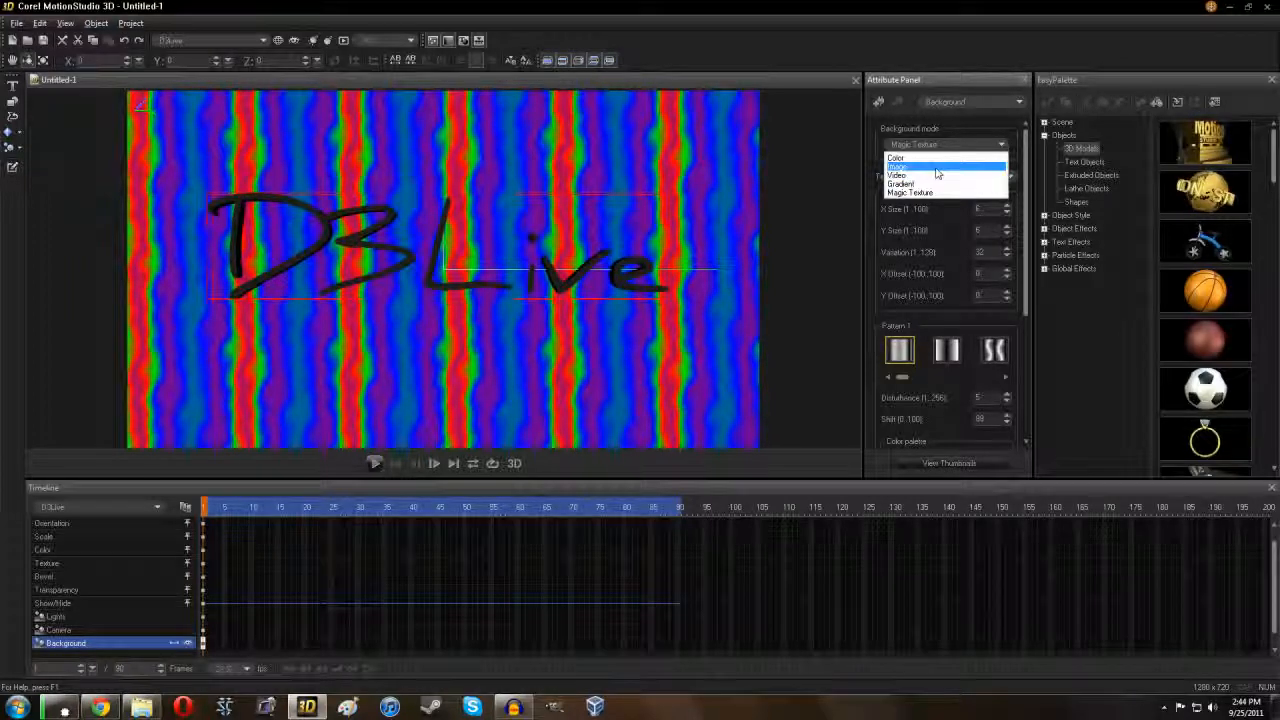
left_click(936, 168)
scroll(620, 300, "down", 3)
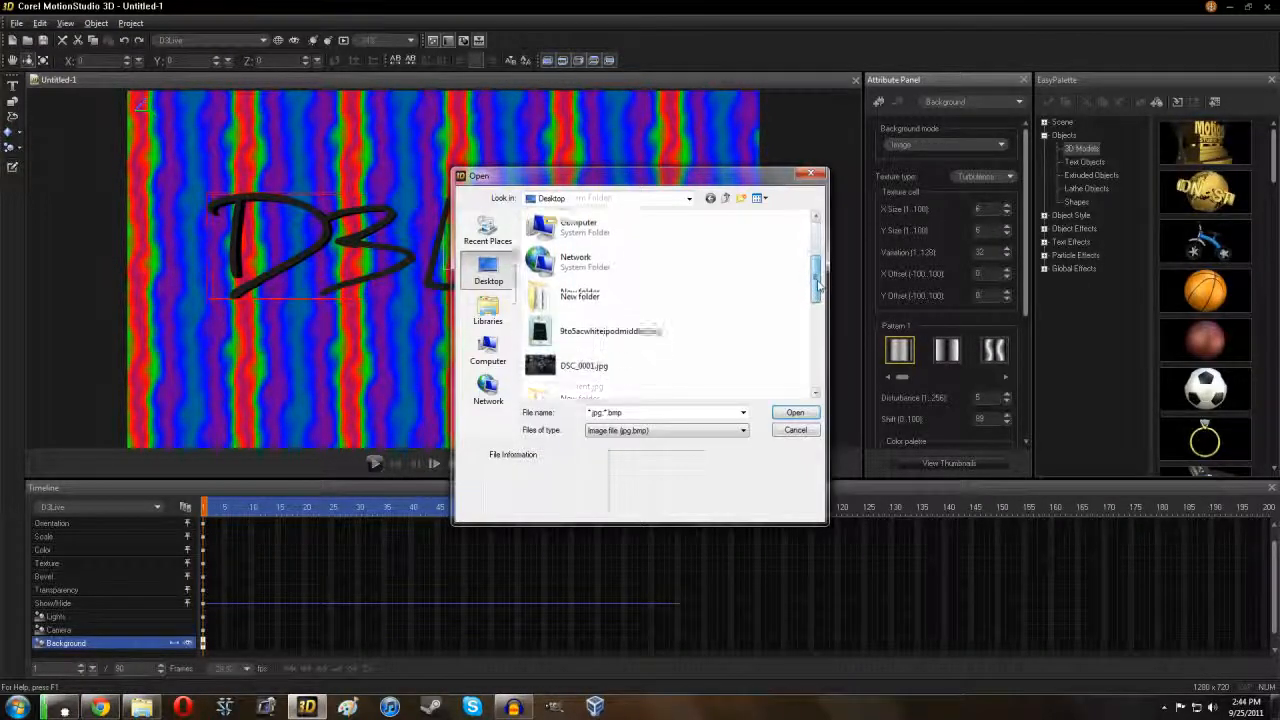
left_click(582, 376)
left_click(795, 413)
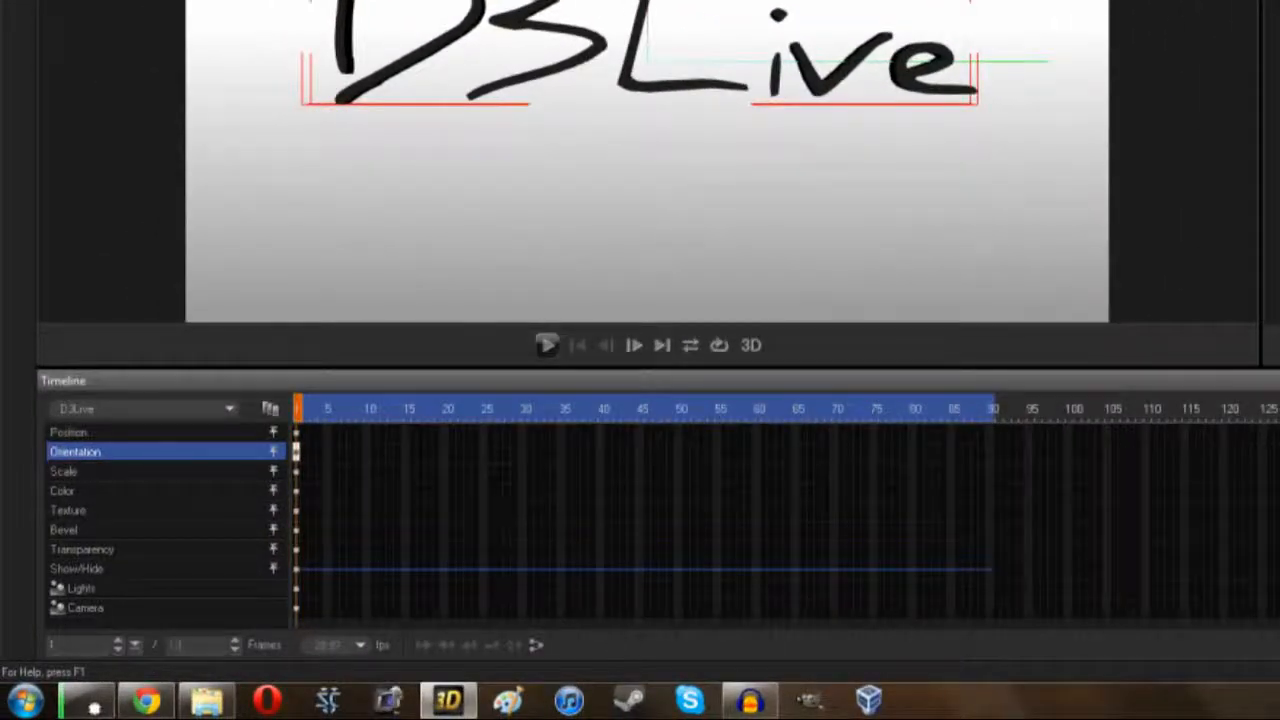
key("Return")
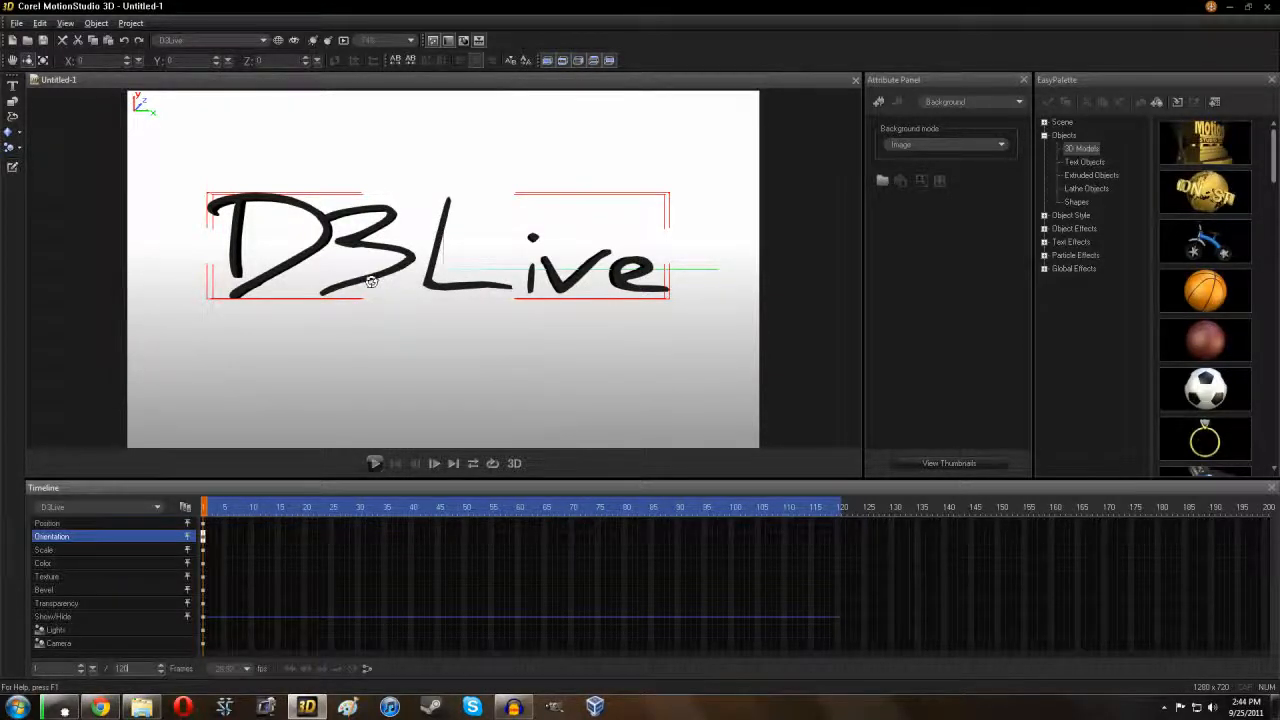
Step: Inspect the text from the top, side, bottom and rear camera views
left_click(104, 643)
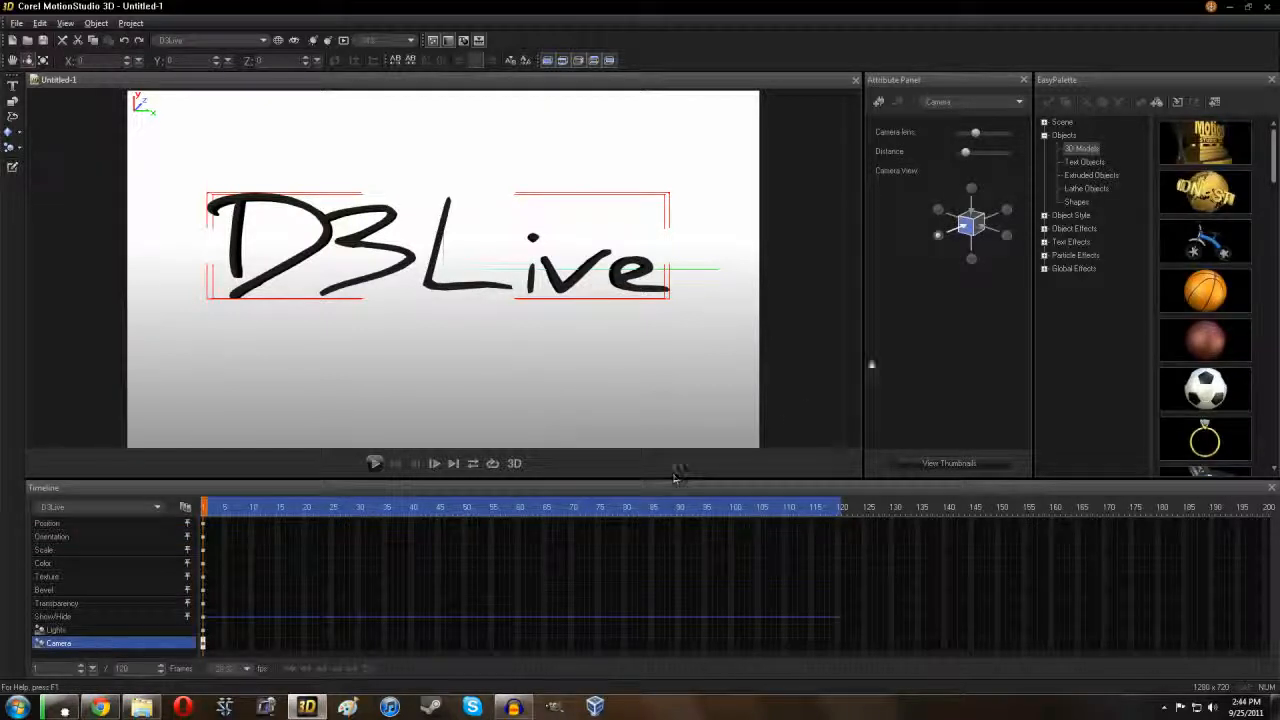
left_click(972, 189)
left_click(938, 210)
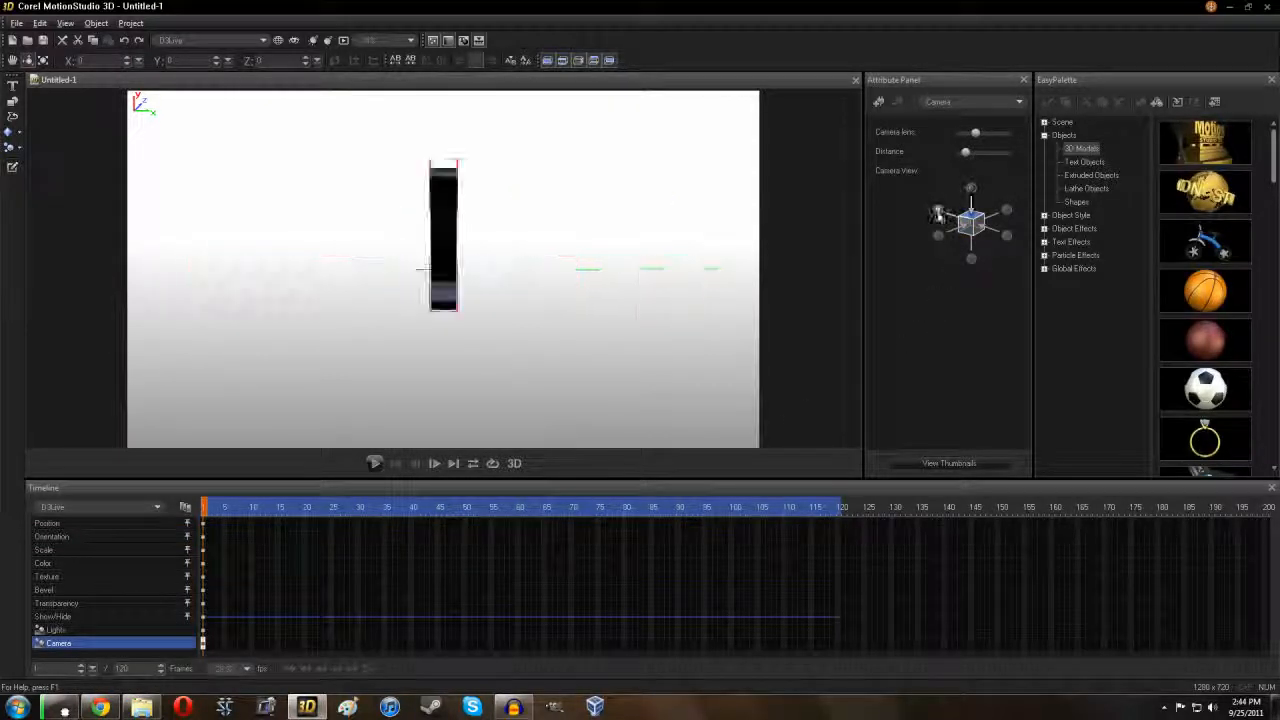
left_click(971, 260)
left_click(1006, 236)
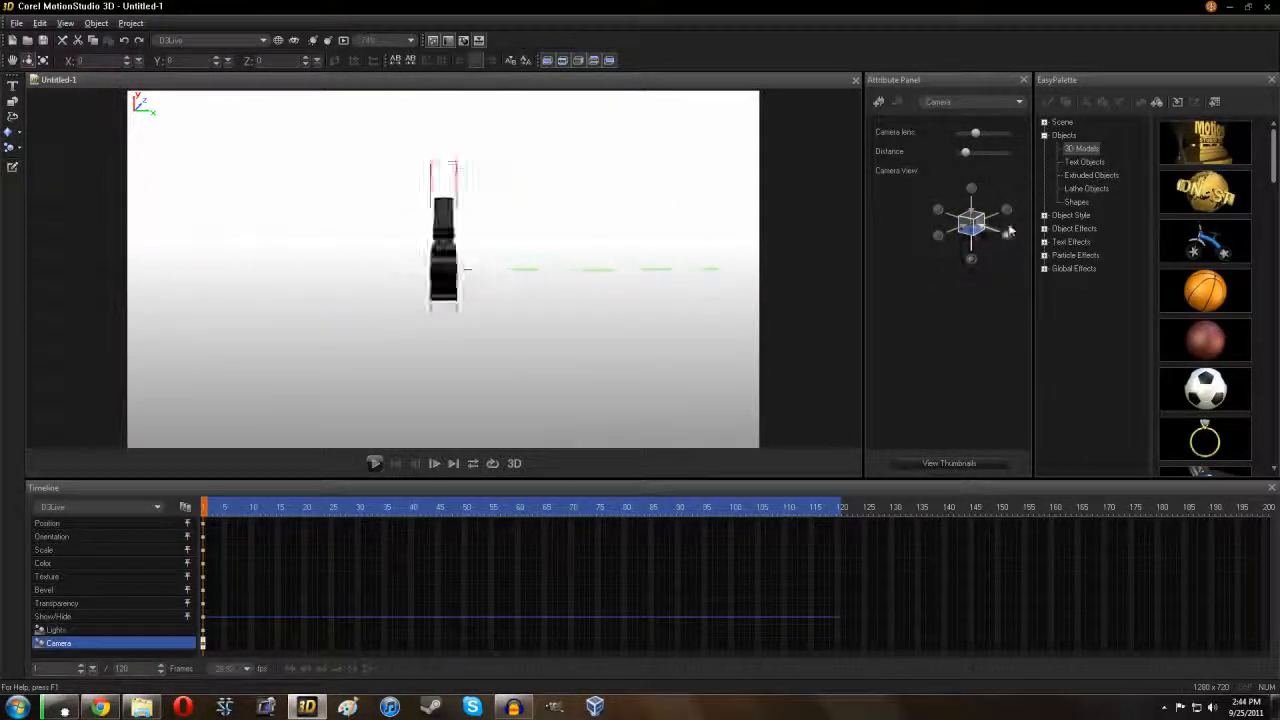
left_click(1006, 212)
Step: Return to the front view and pull the camera back to distance 288
left_click(938, 235)
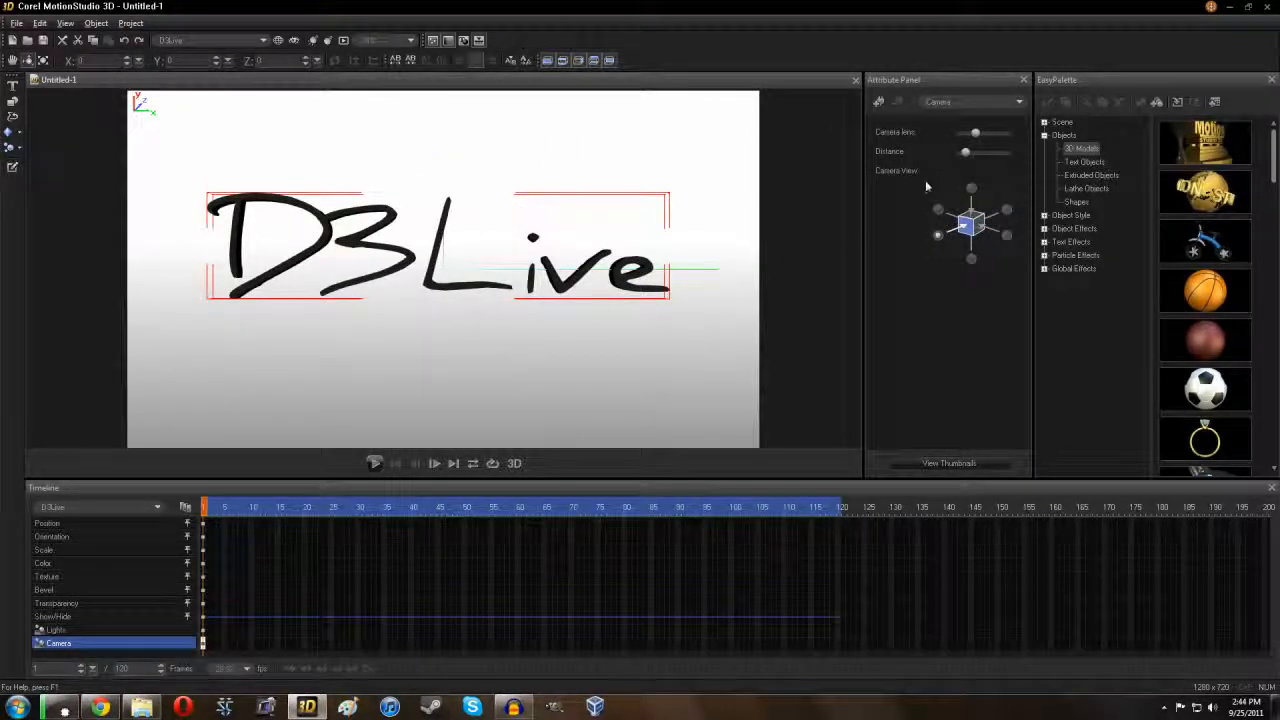
left_click_drag(963, 160, 997, 158)
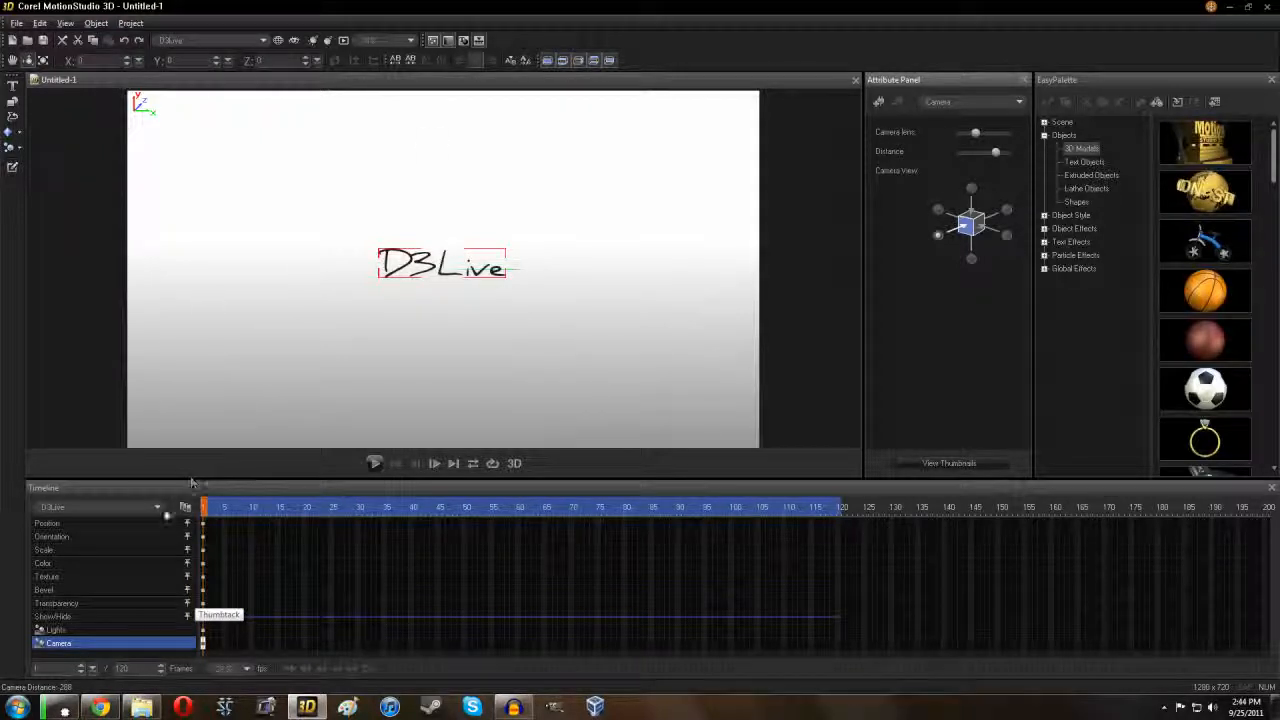
left_click(140, 538)
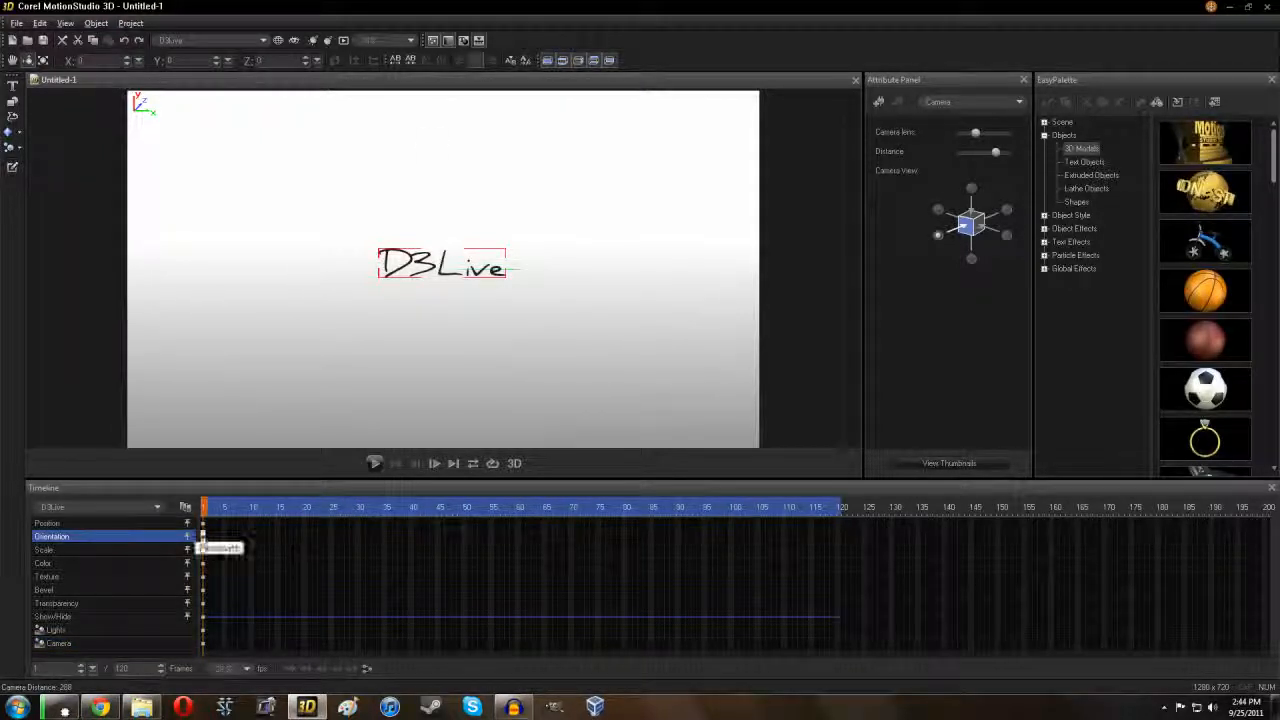
Step: Keyframe the text's Y orientation to 90° at frame 30 and 180° at frame 60
left_click(363, 540)
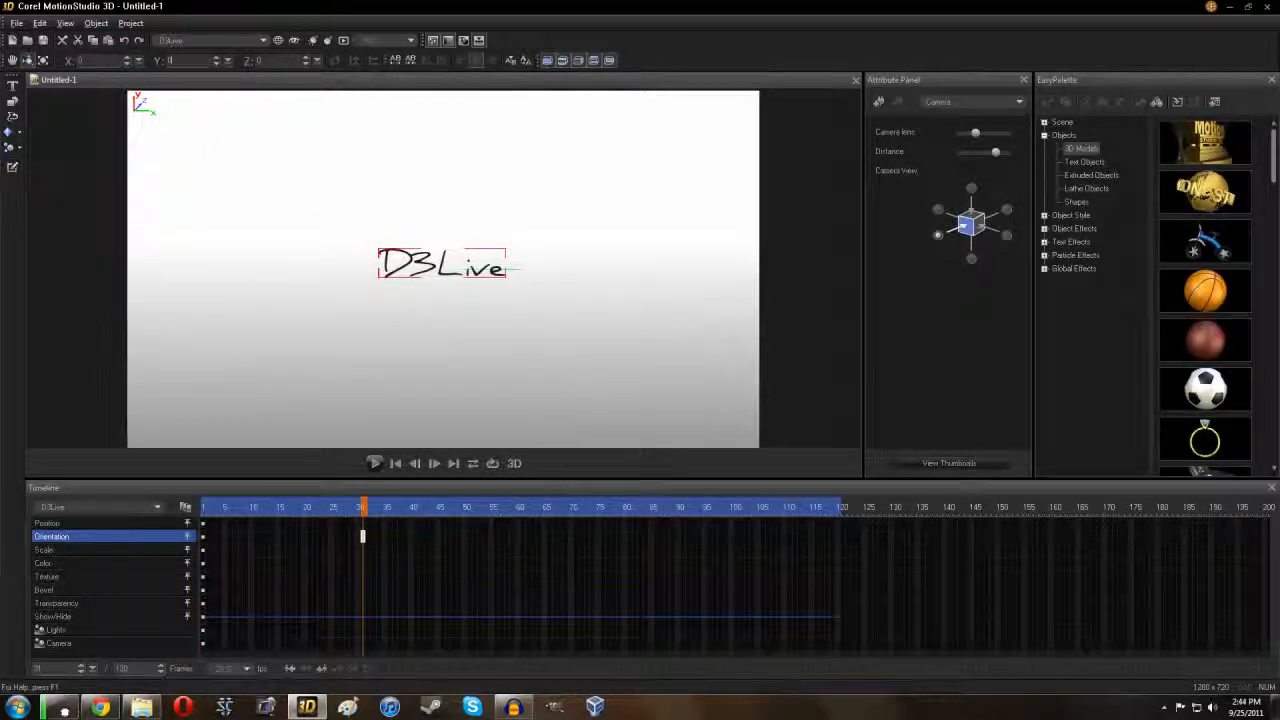
type("90")
key("Return")
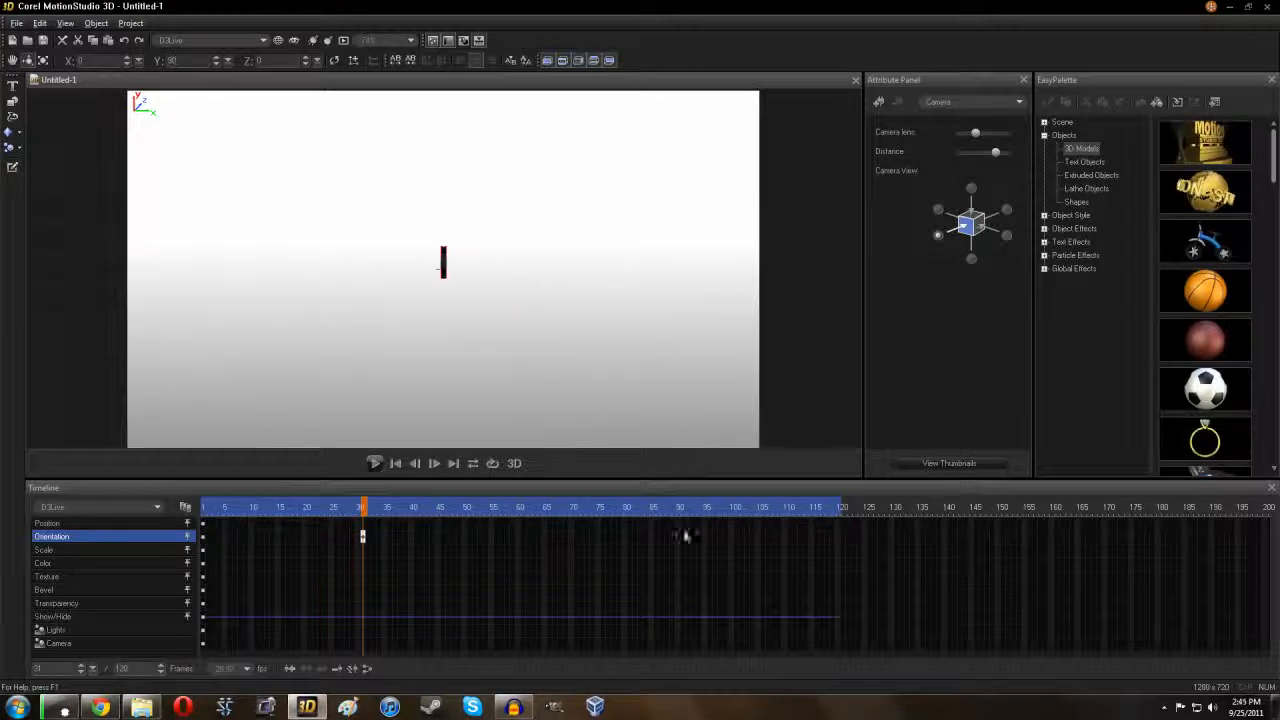
left_click(522, 540)
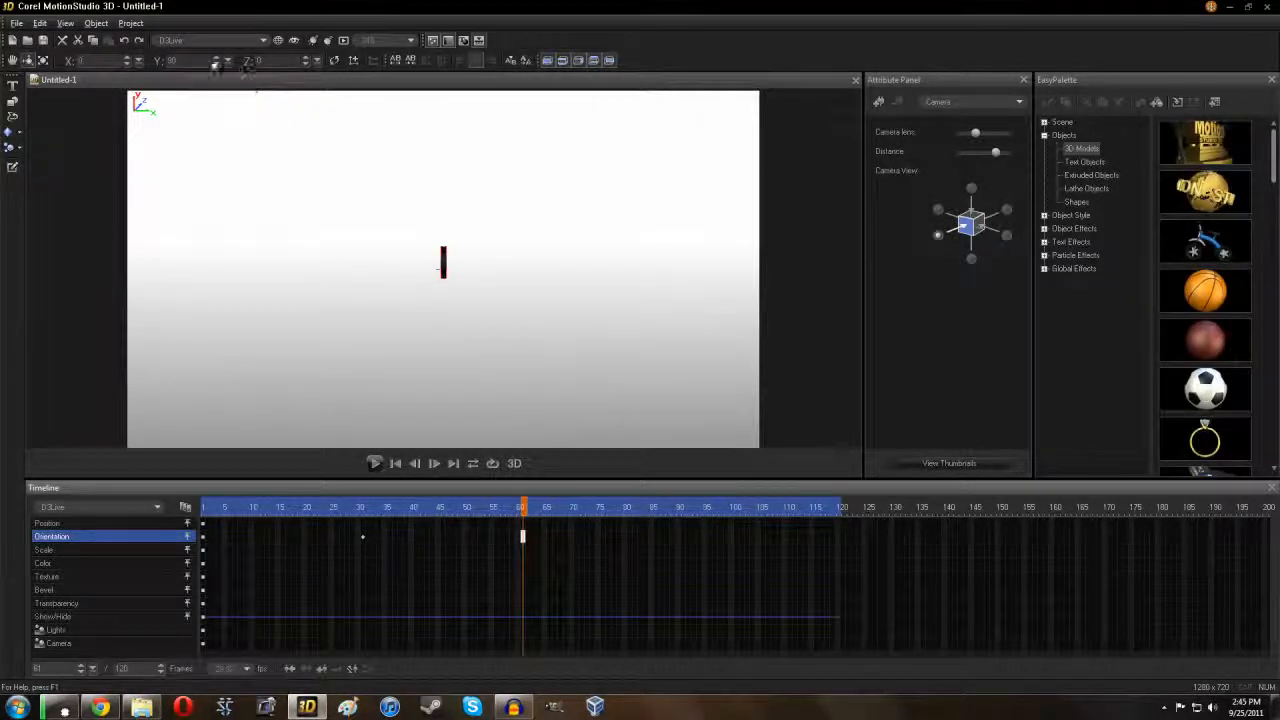
type("18")
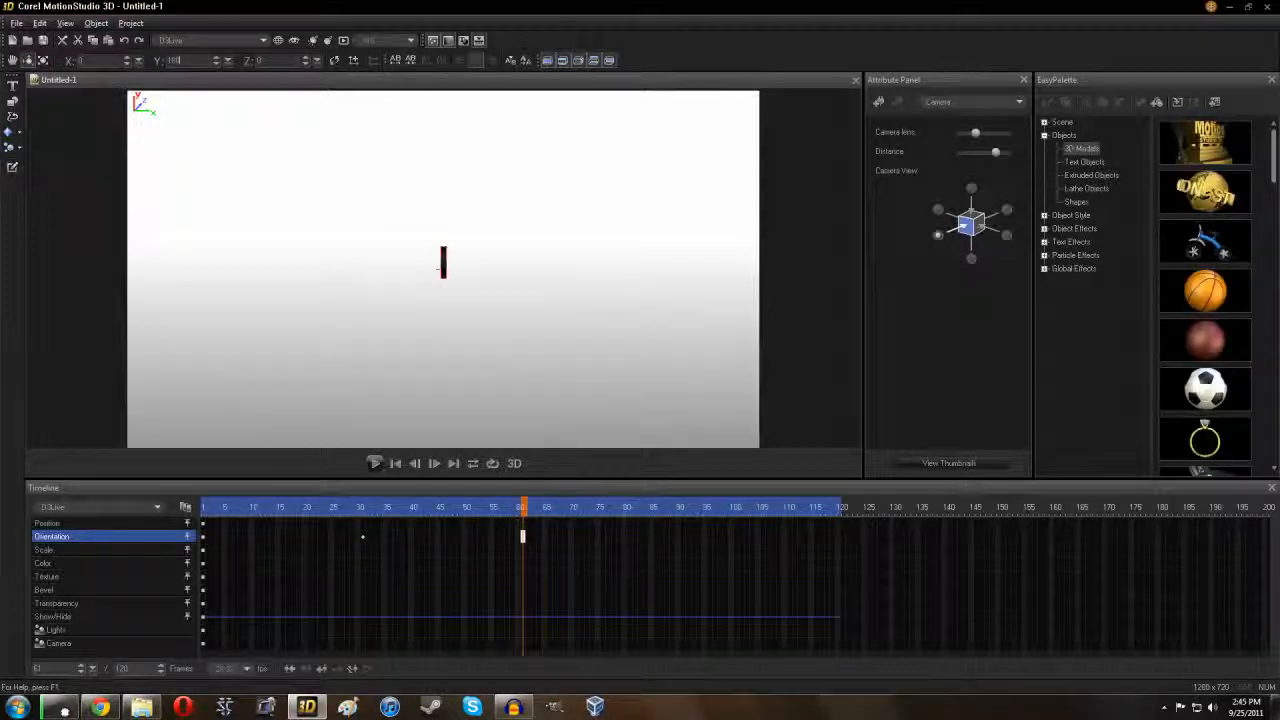
type("0")
key("Return")
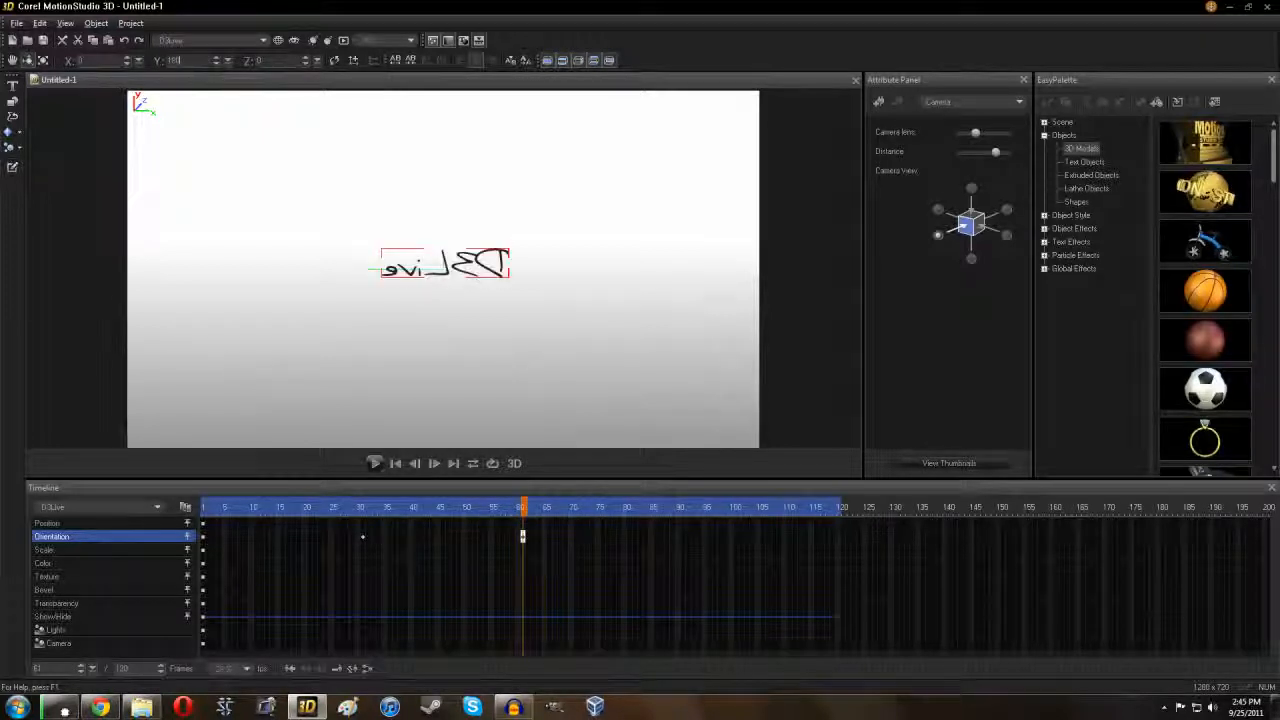
Step: Keyframe the Y orientation to 270° at frame 90 and 360° at frame 120
left_click(684, 539)
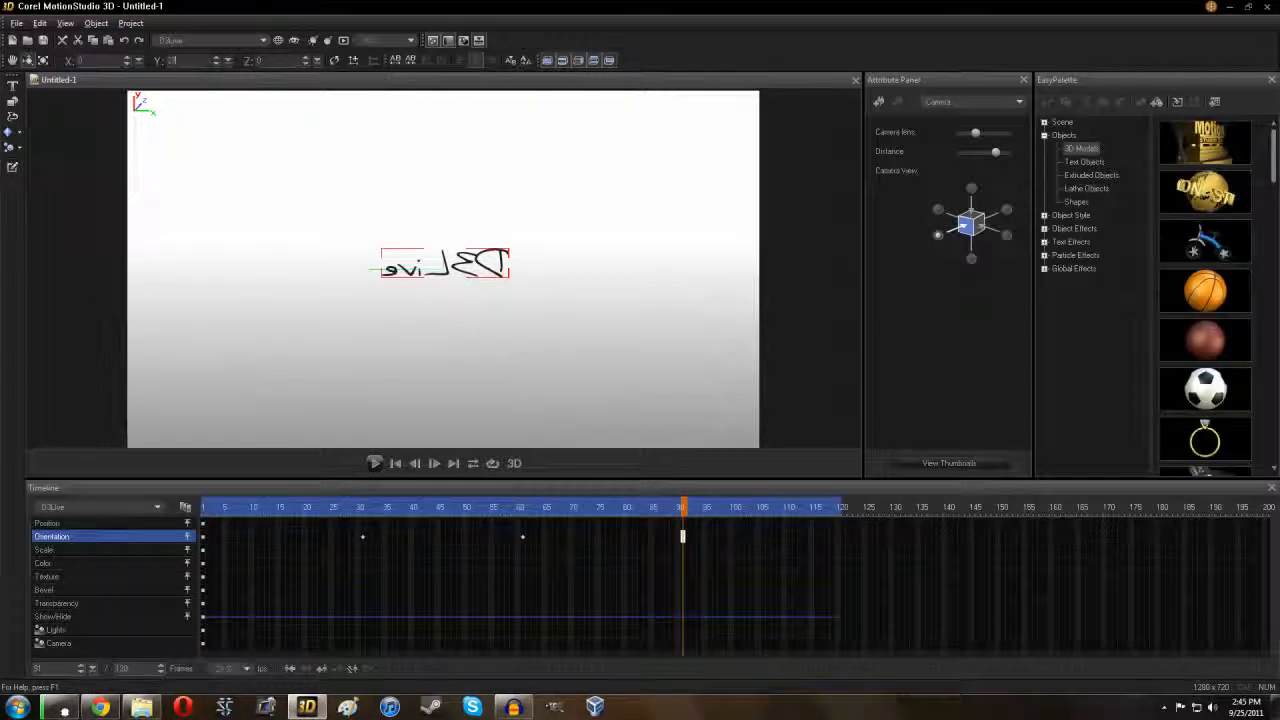
type("0")
key("Return")
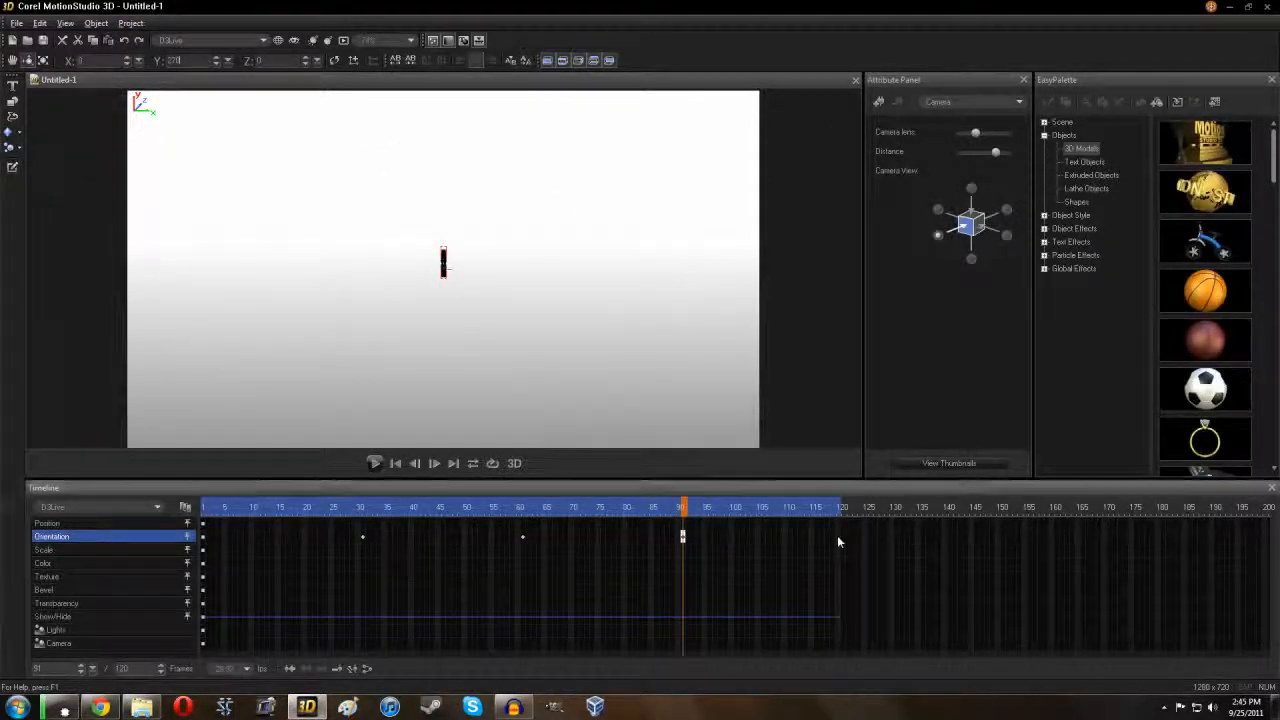
left_click(838, 540)
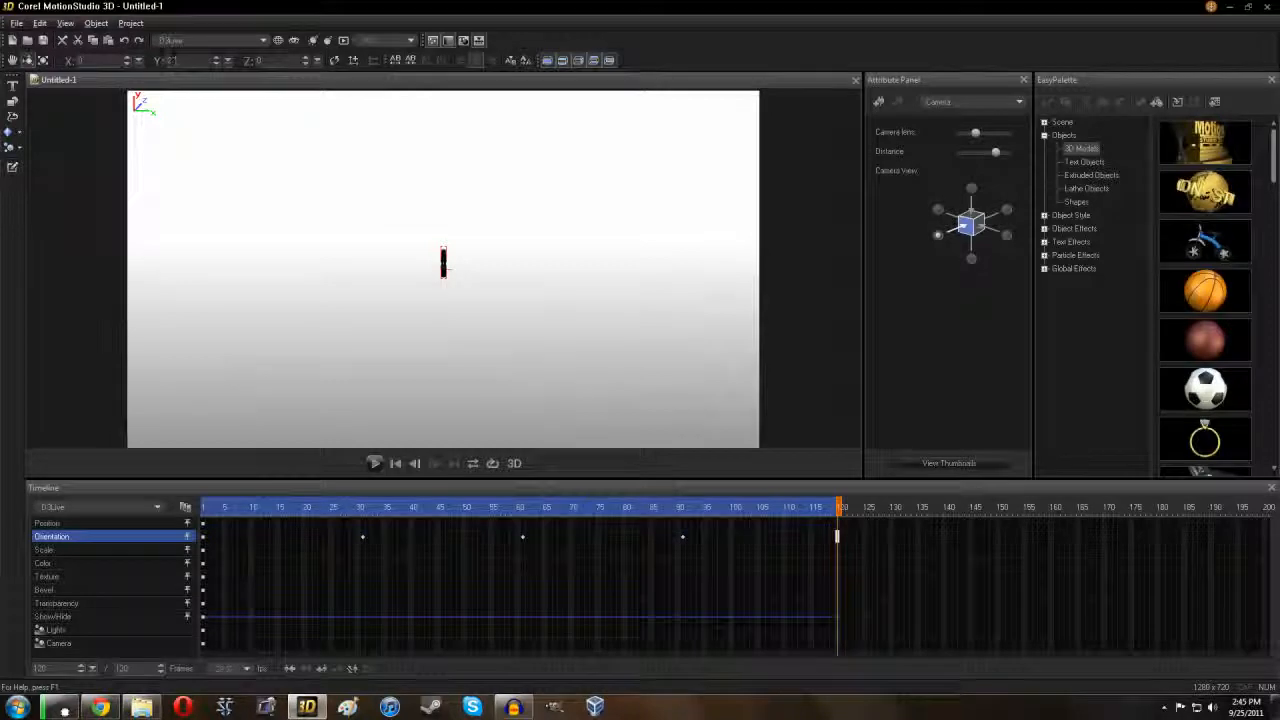
type("360")
key("Return")
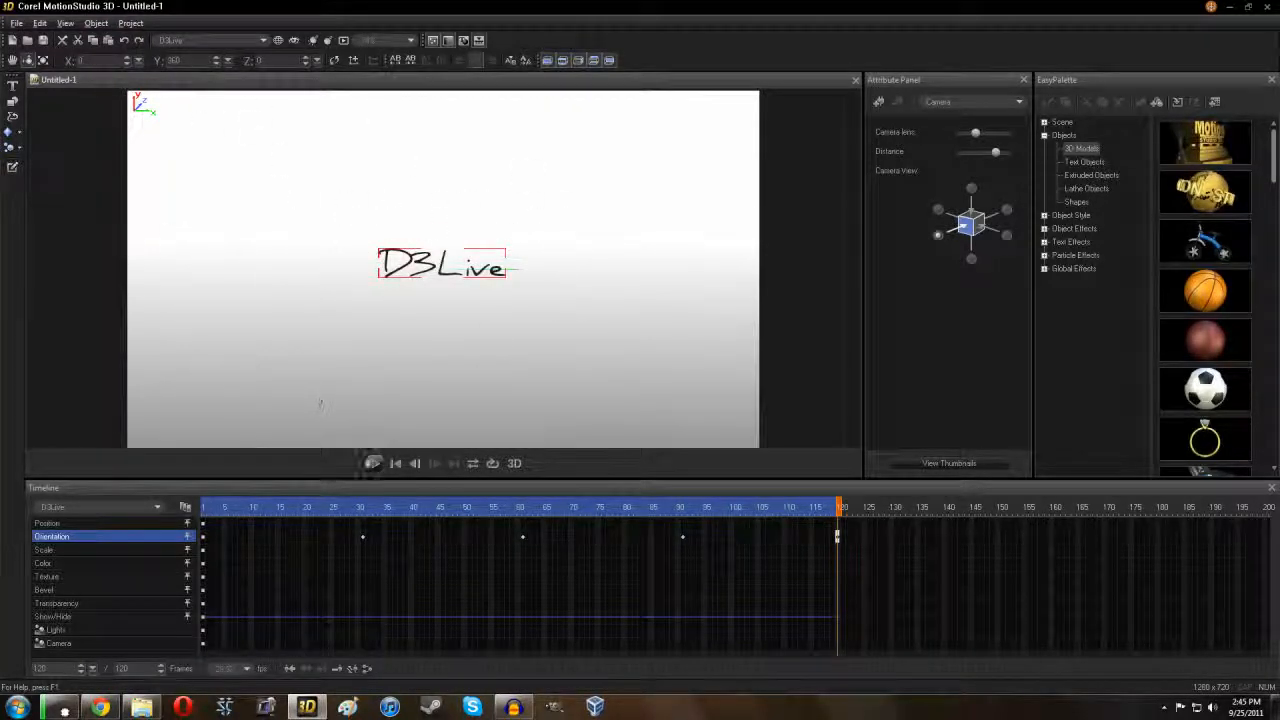
Step: Preview the rotation, key the camera distance down to 1 at frame 120, and replay
left_click(373, 464)
left_click_drag(995, 158, 955, 158)
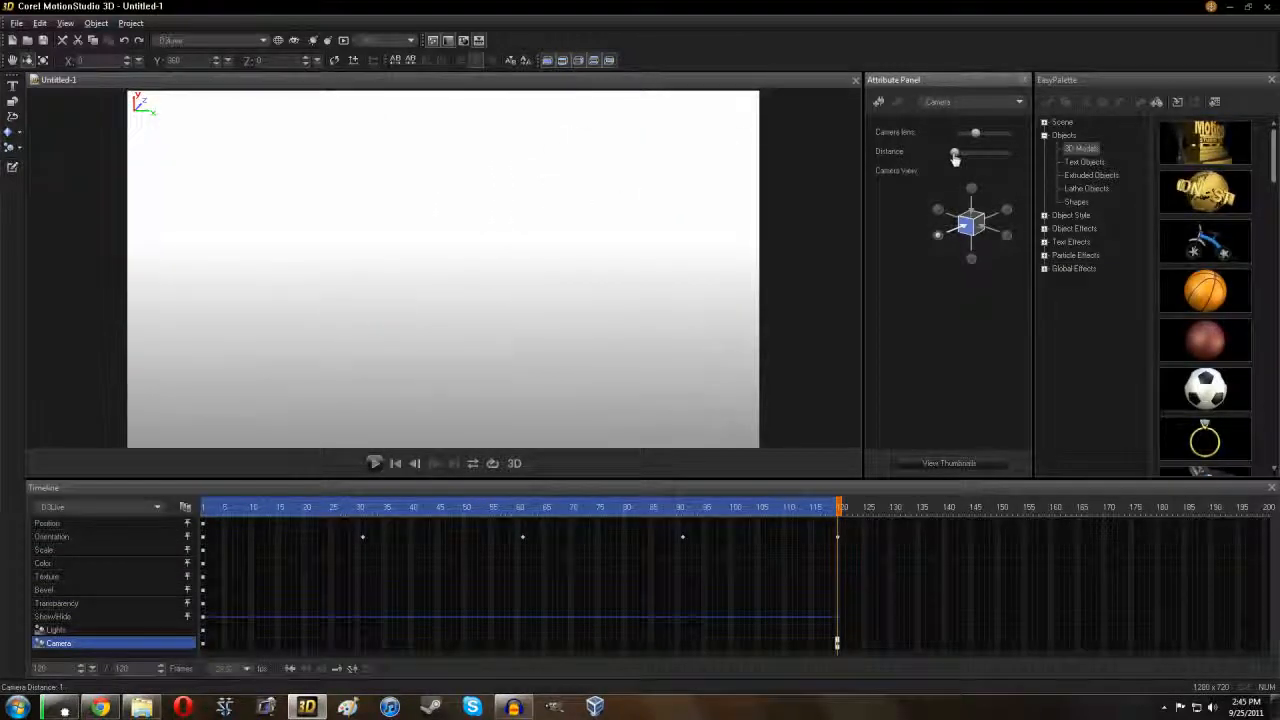
left_click(374, 463)
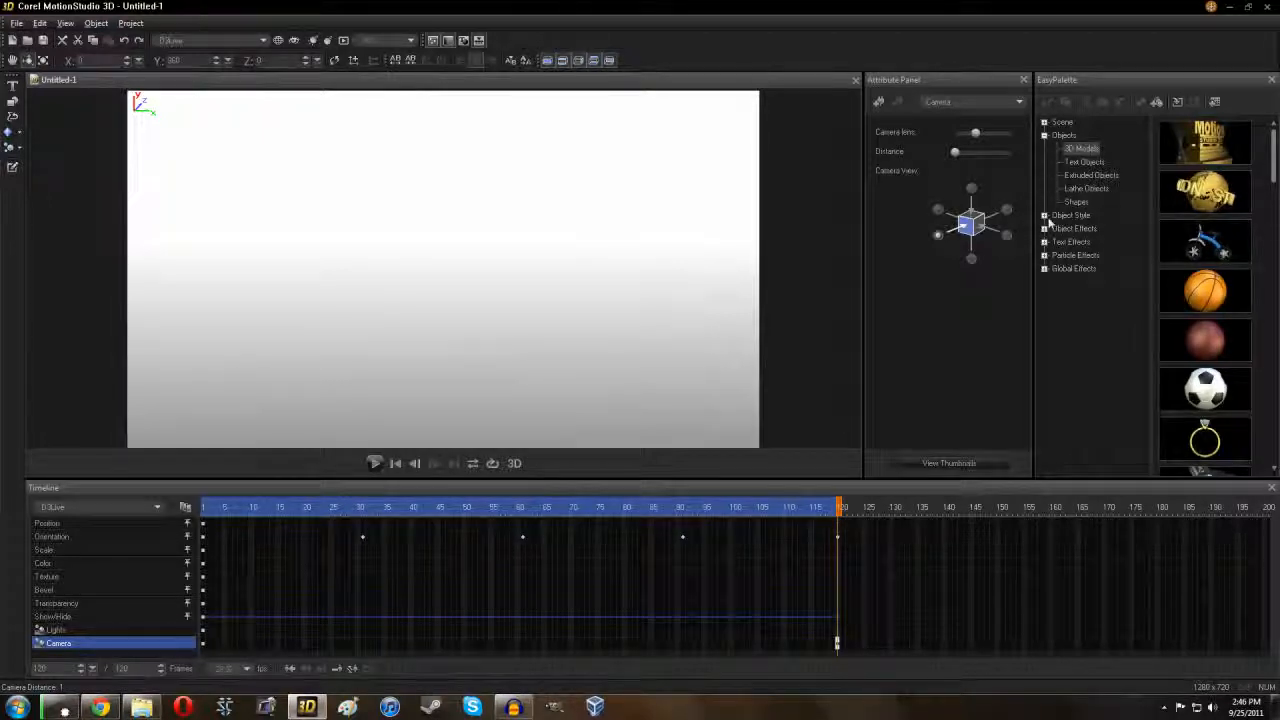
Step: Apply the second Shadow global effect preset, preview it, and undo it
left_click(1044, 268)
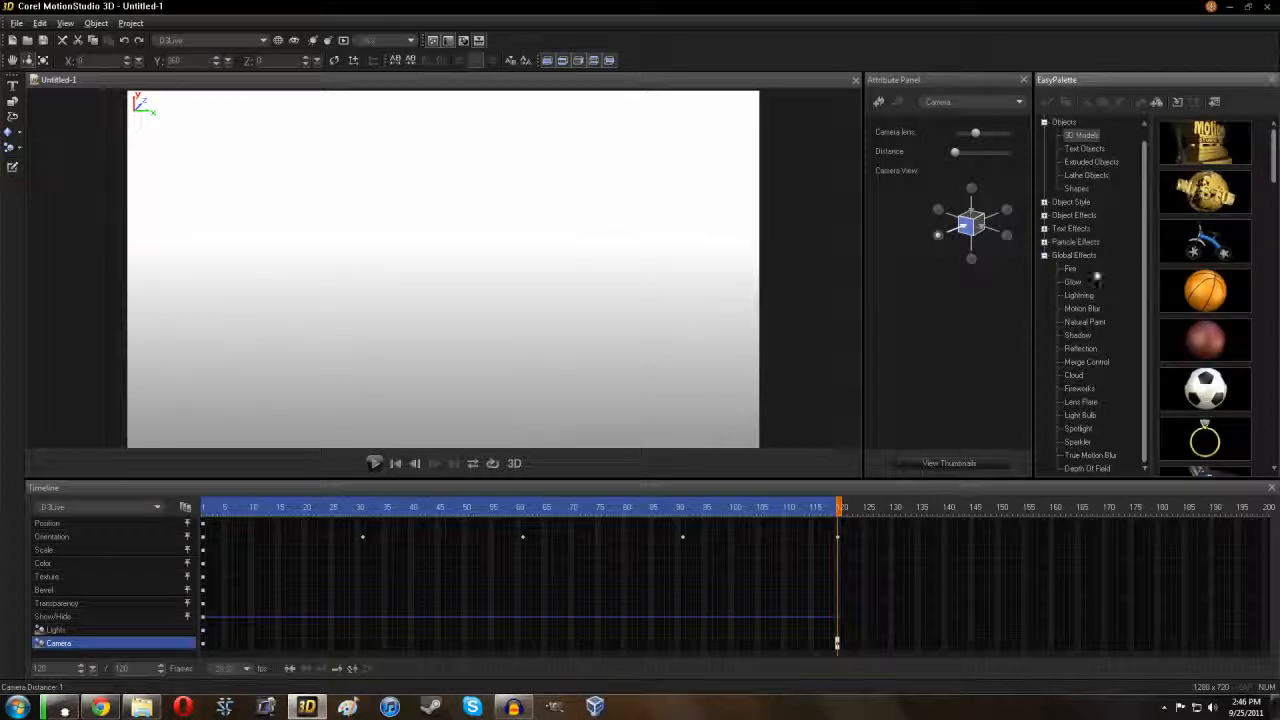
left_click(1078, 335)
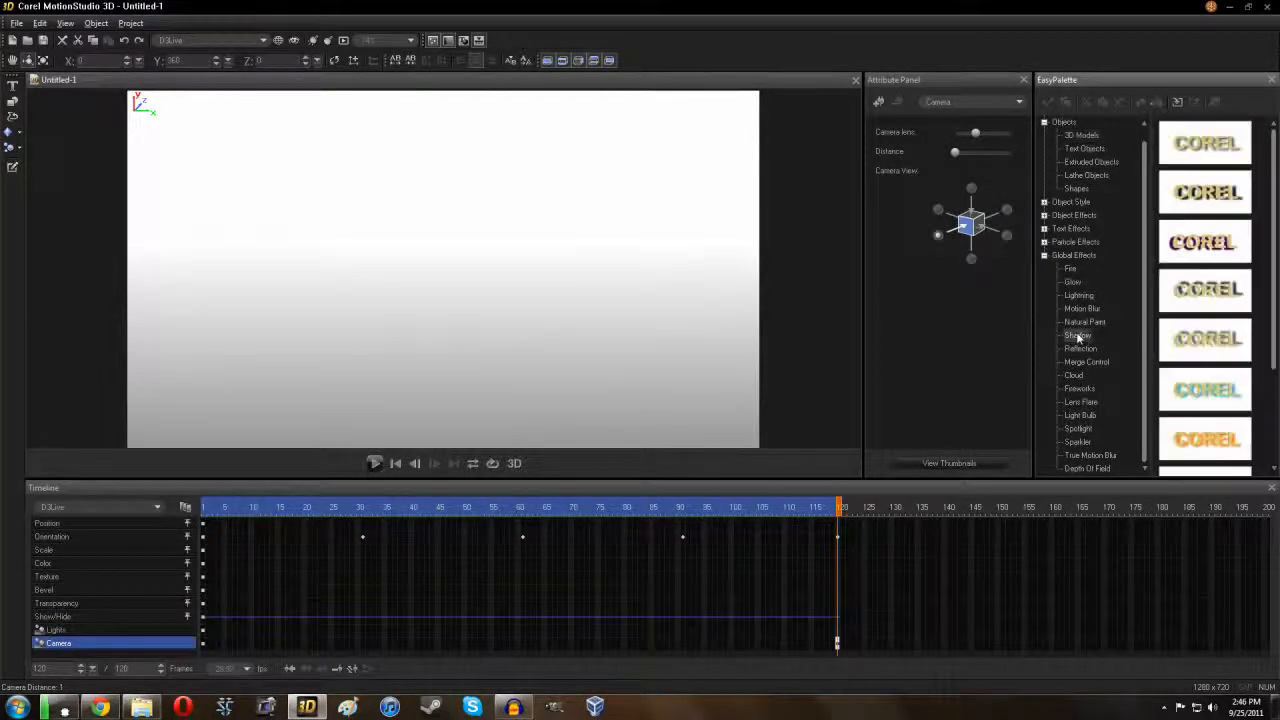
double_click(1210, 200)
left_click(375, 463)
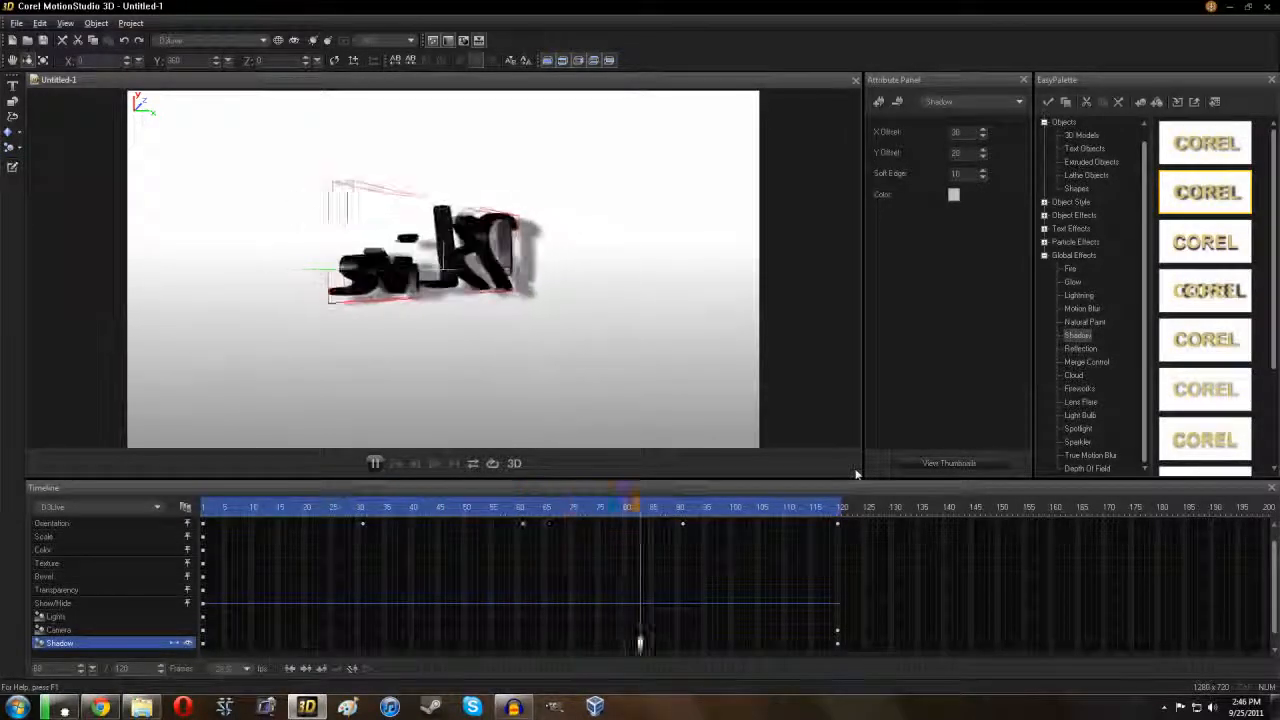
left_click(127, 41)
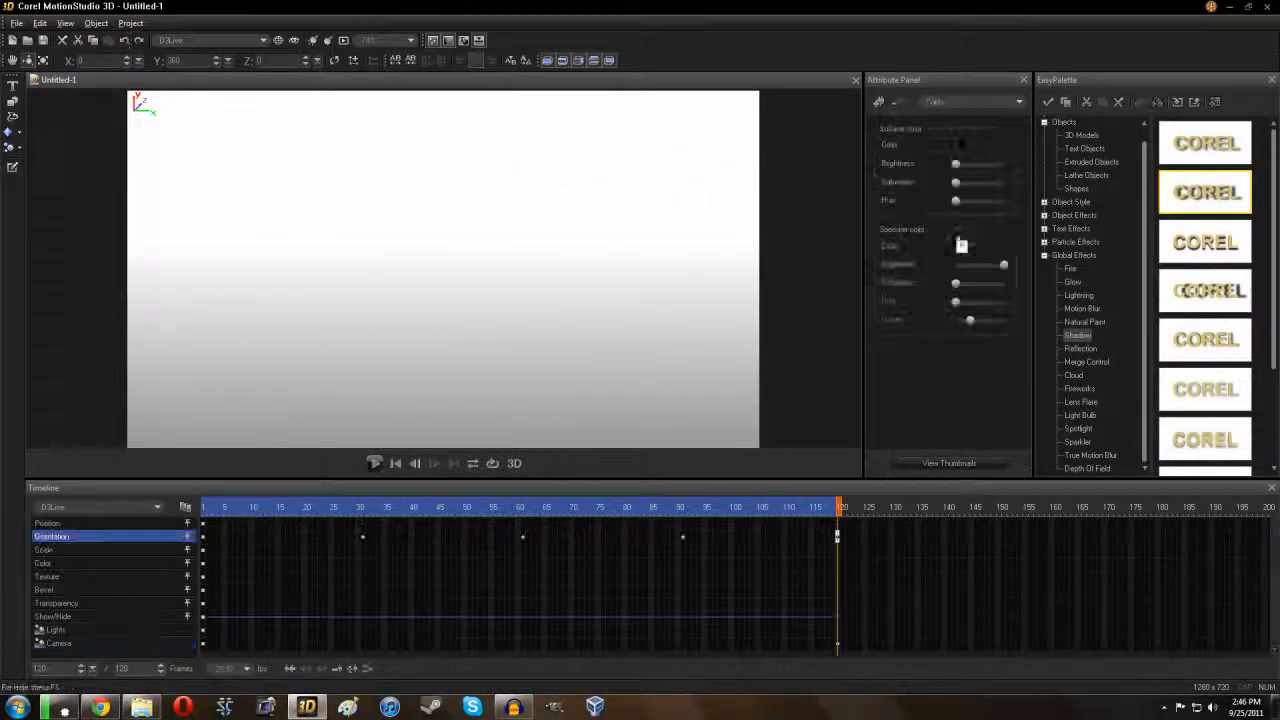
Step: Apply a Fire global effect preset, preview the flames, and undo it
left_click(1070, 268)
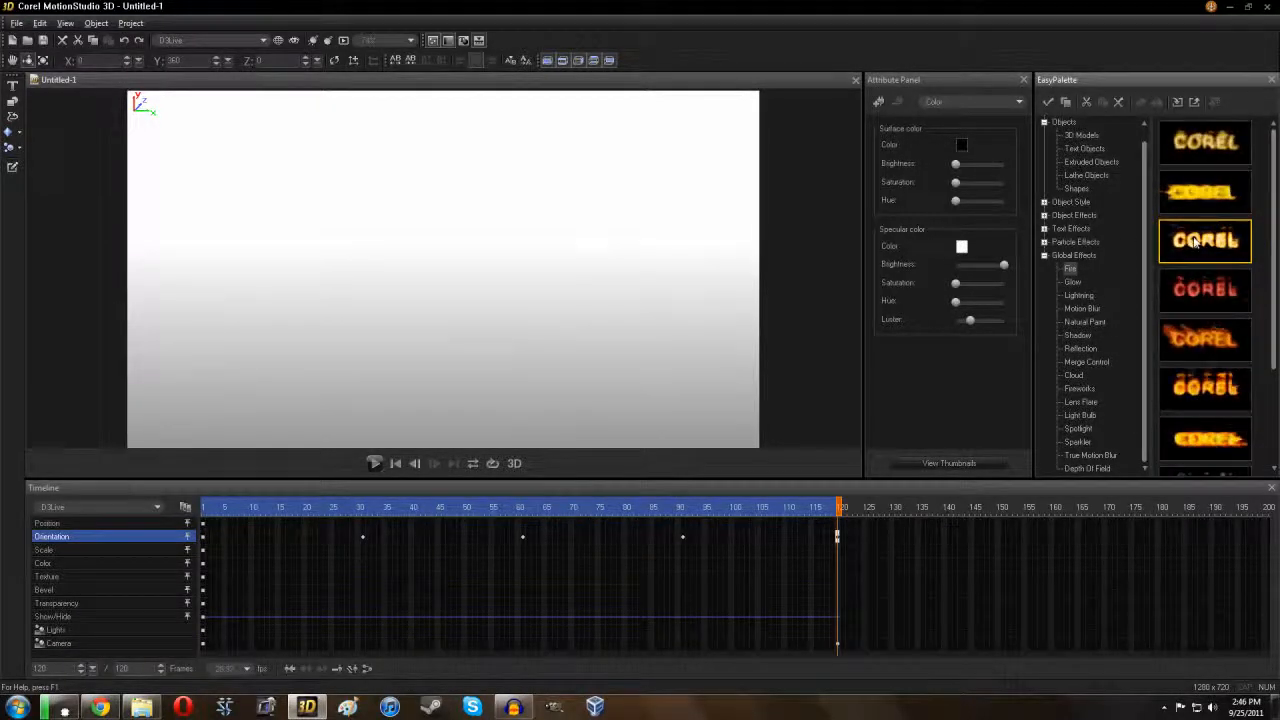
double_click(1196, 241)
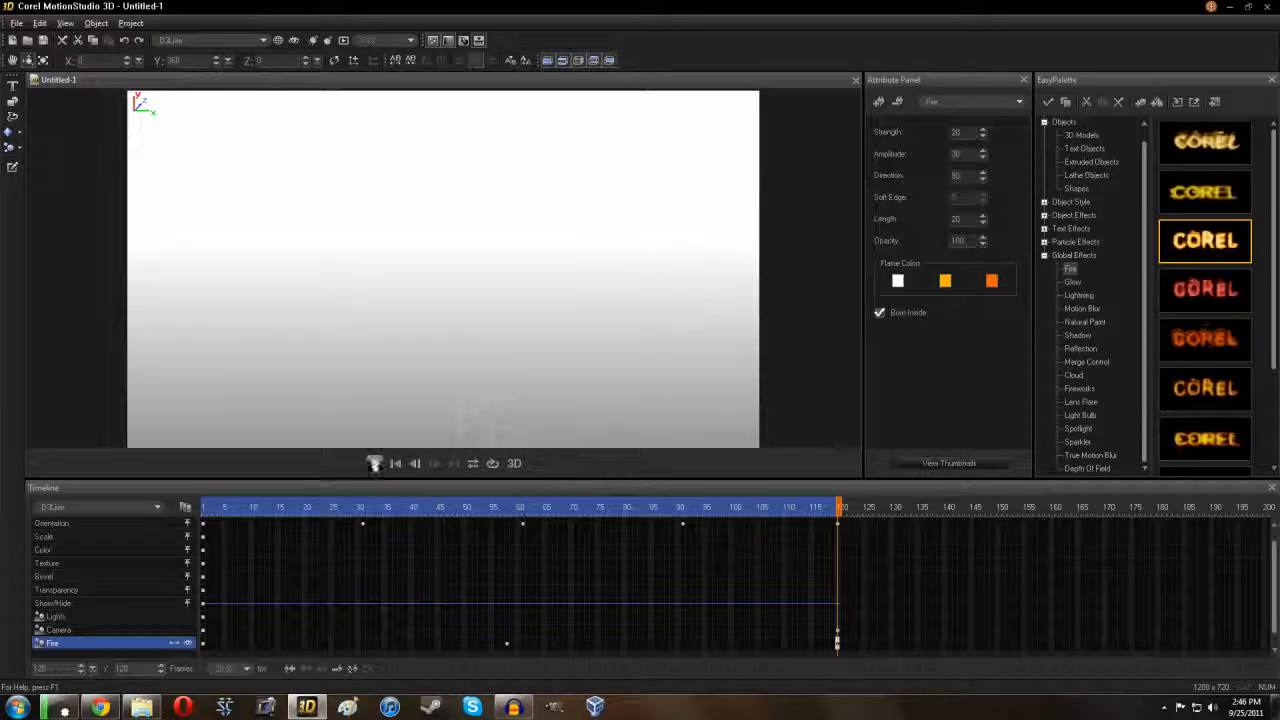
left_click(374, 463)
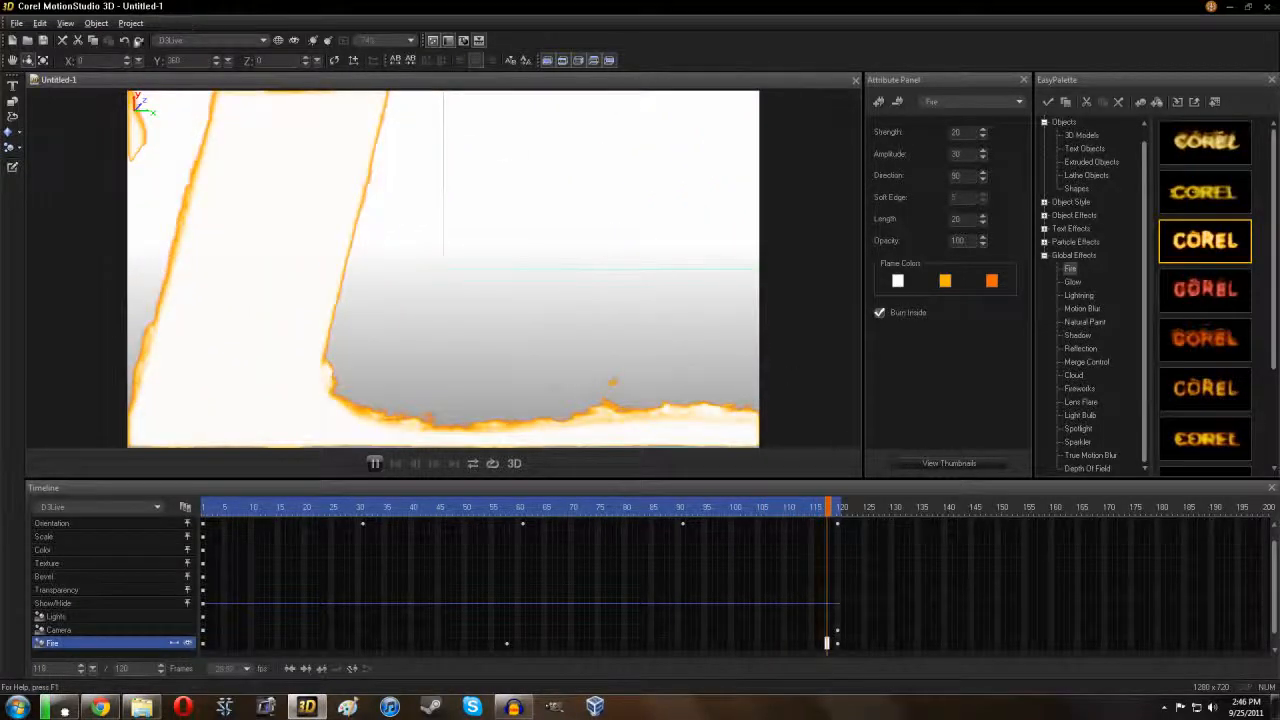
left_click(124, 41)
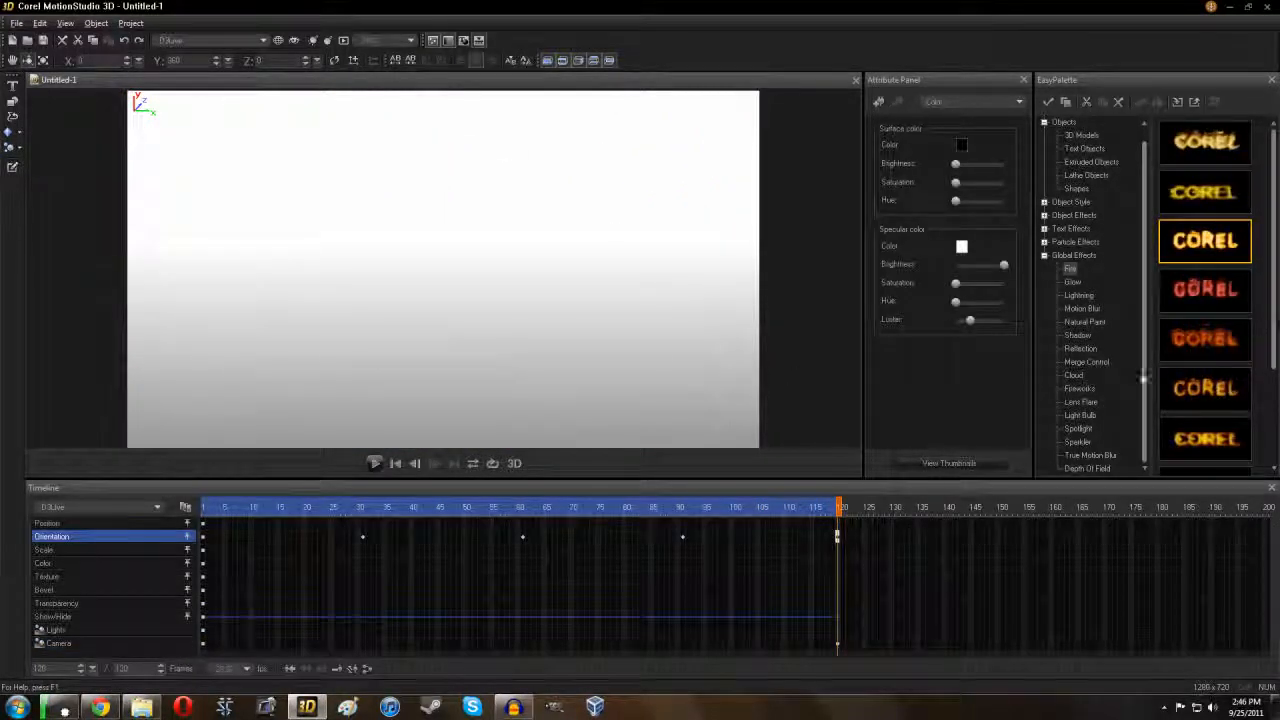
Step: Apply the second True Motion Blur preset and play back the blurred spin
left_click(1090, 455)
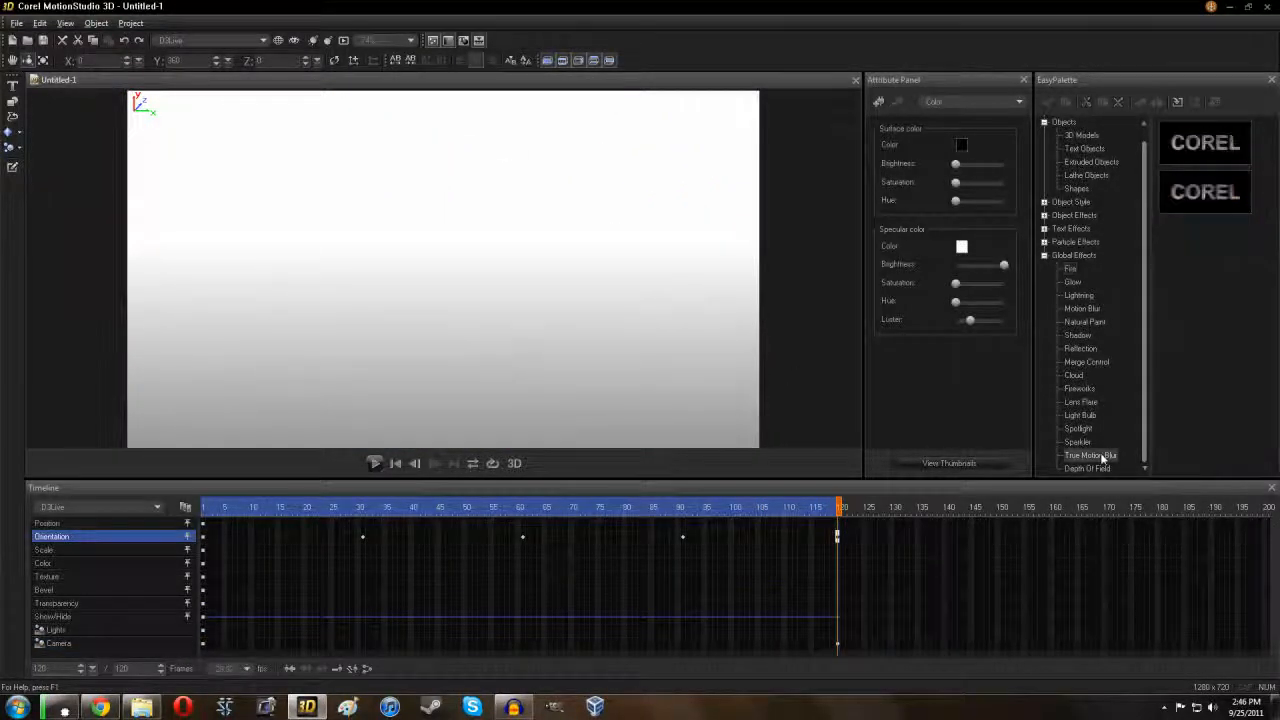
double_click(1205, 196)
left_click(374, 463)
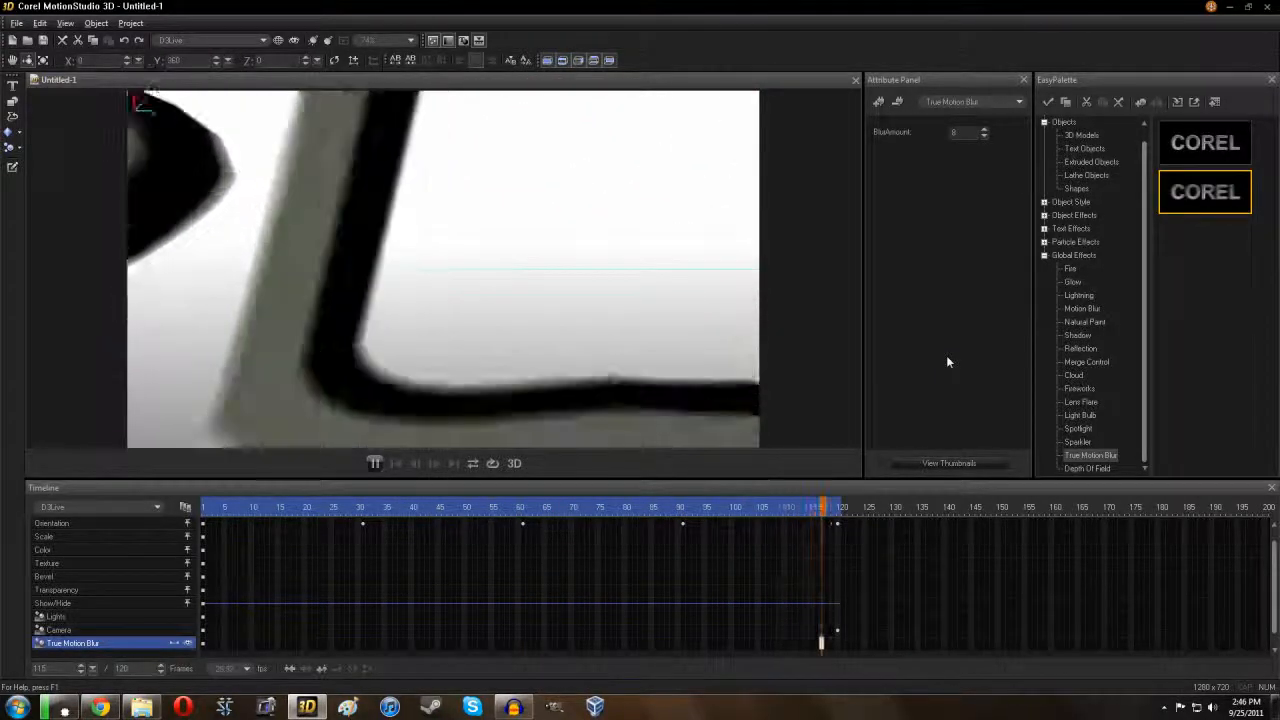
Step: Browse and dismiss the File menu, then enable red-cyan 3D stereo preview and stop playback
left_click(16, 22)
mouse_move(19, 127)
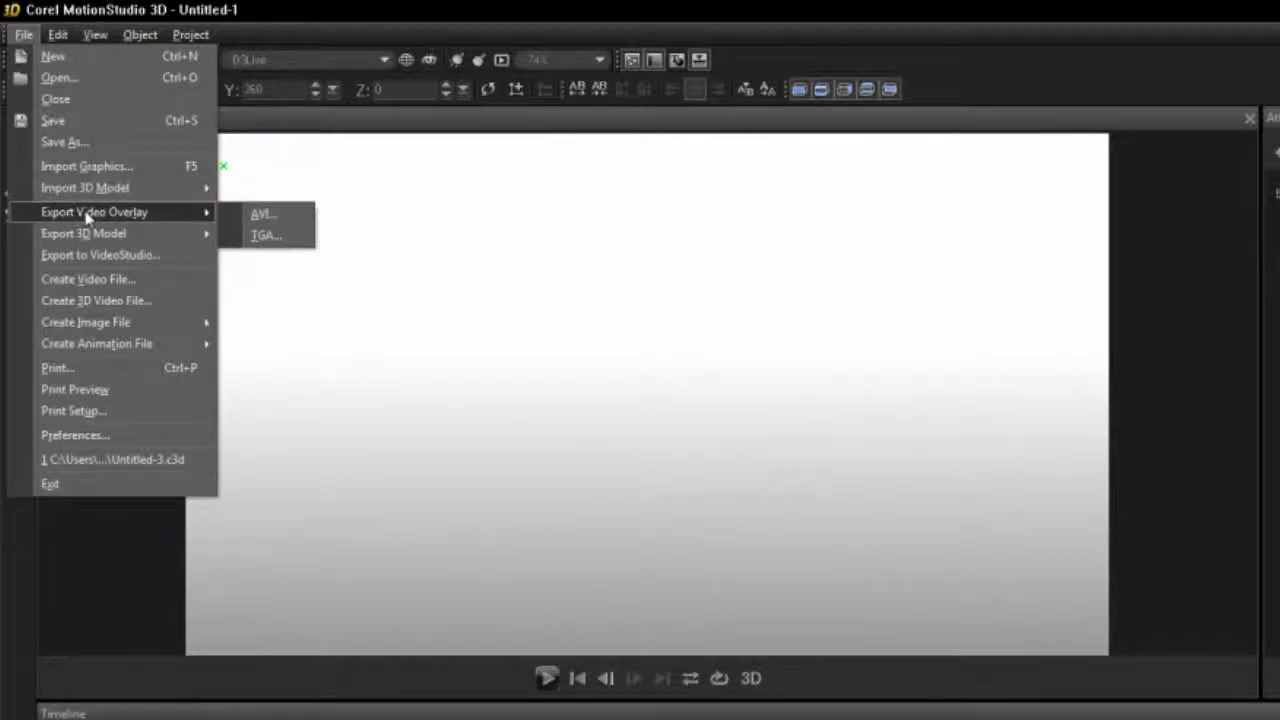
mouse_move(108, 233)
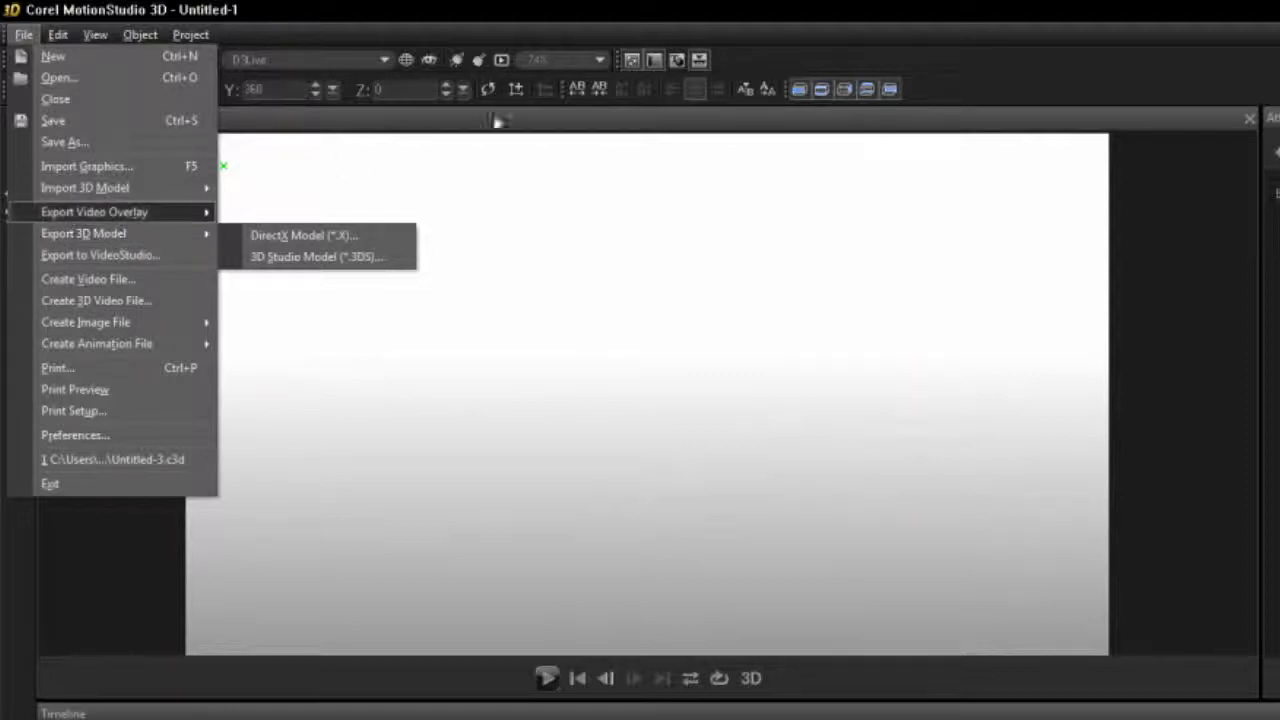
left_click(908, 6)
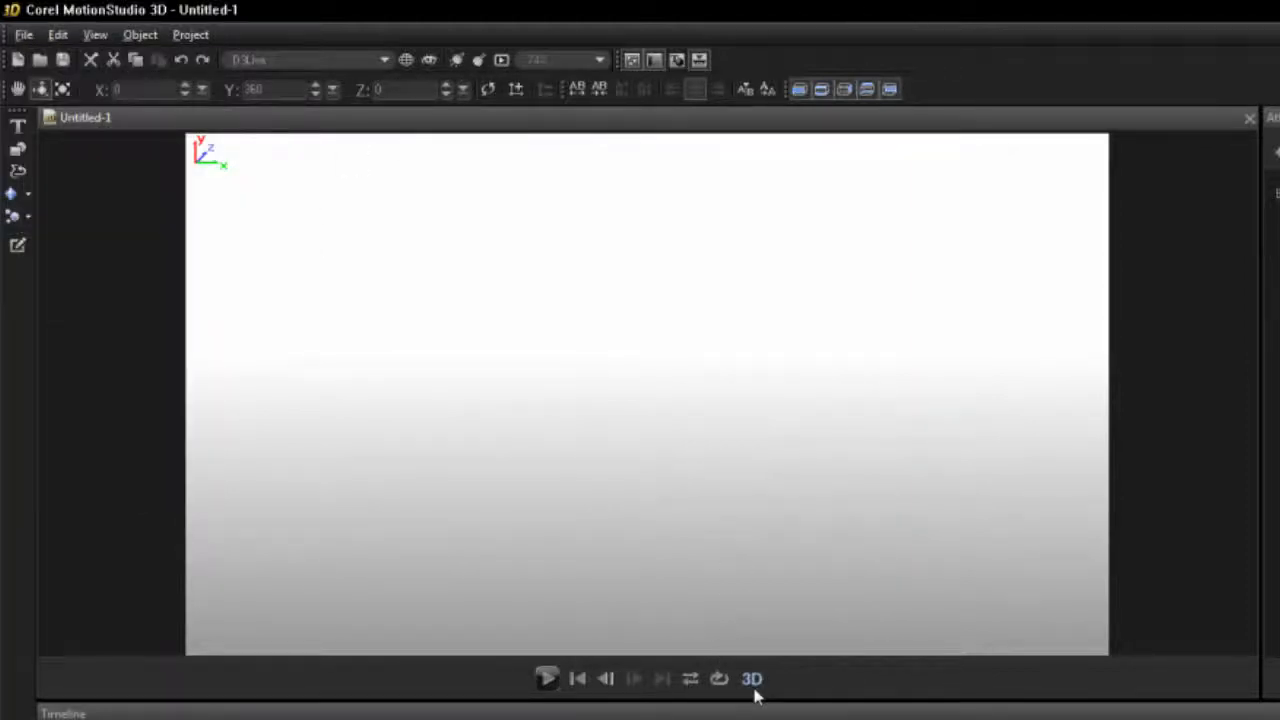
left_click(548, 679)
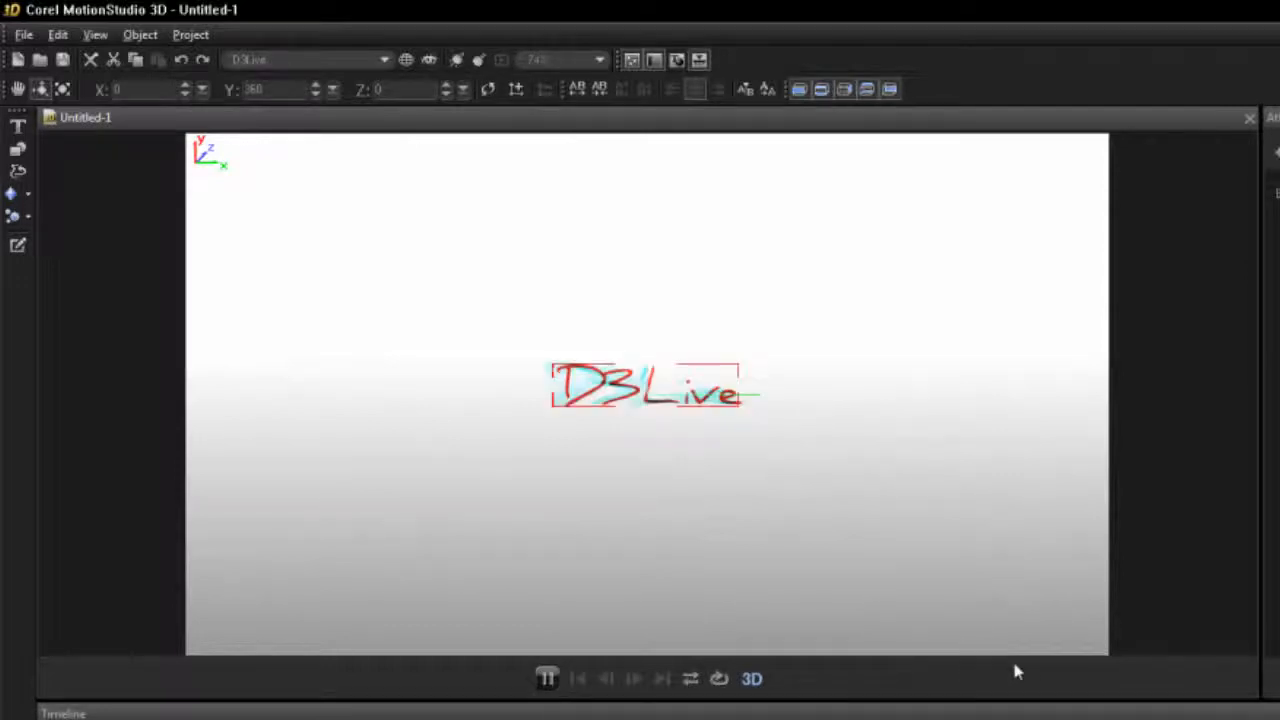
left_click(545, 679)
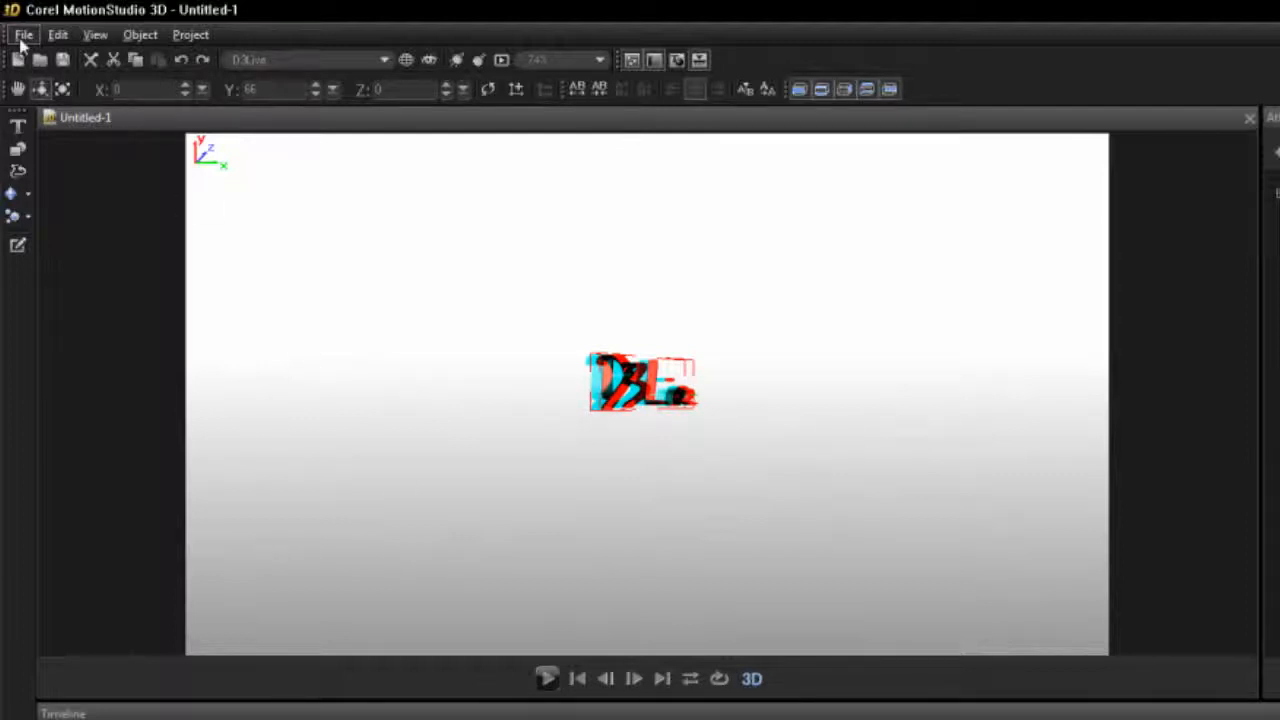
Step: Render the animation with Create Video File to an AVI named 'd3live logo'
left_click(22, 36)
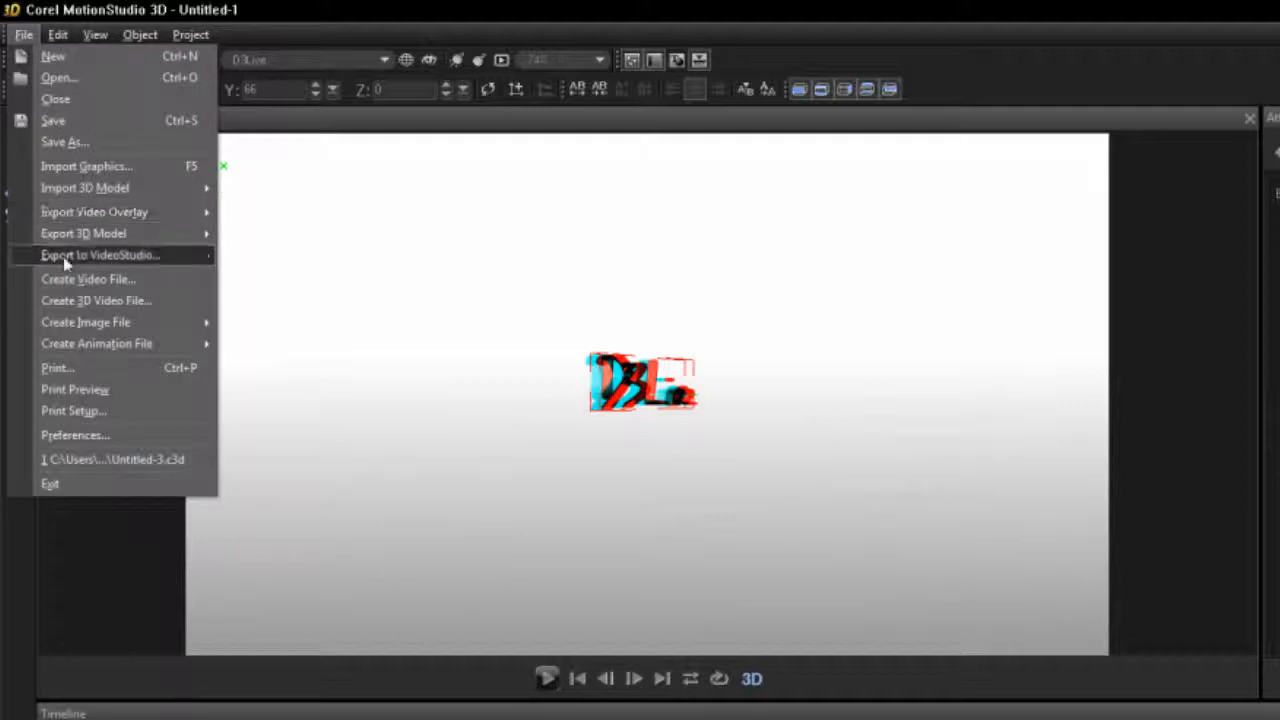
mouse_move(89, 222)
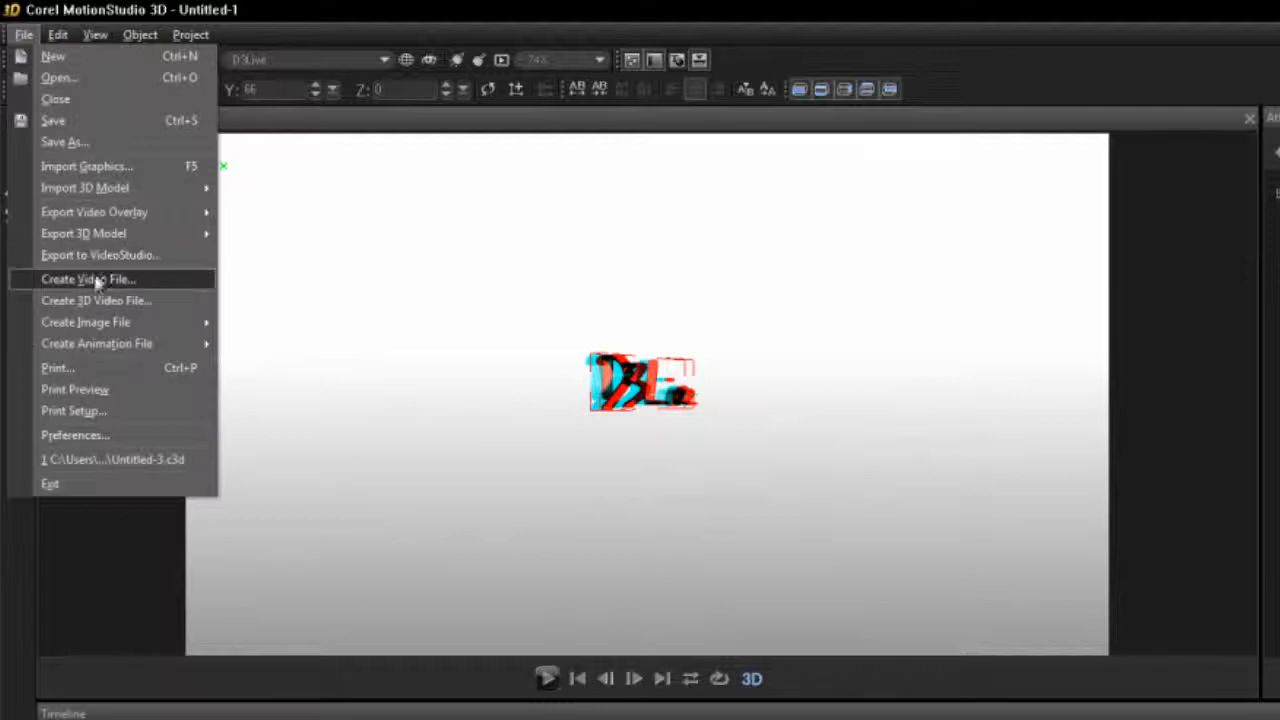
left_click(94, 279)
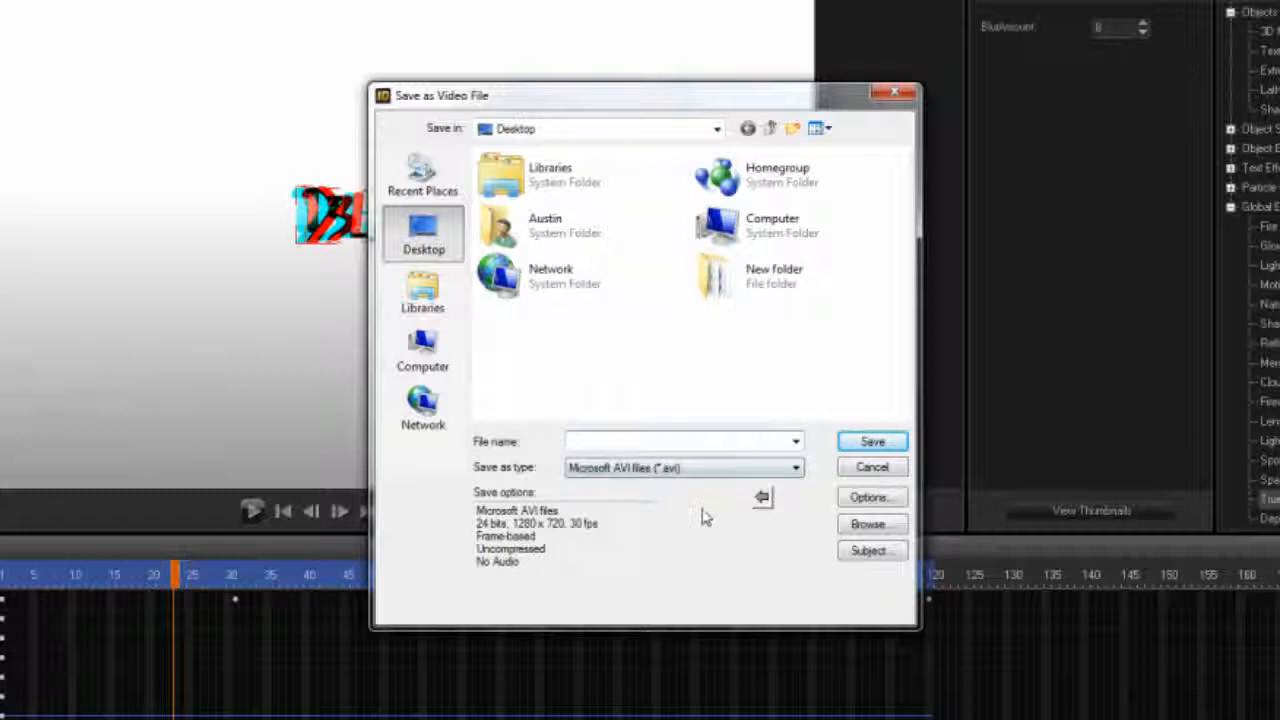
type("d3live logo")
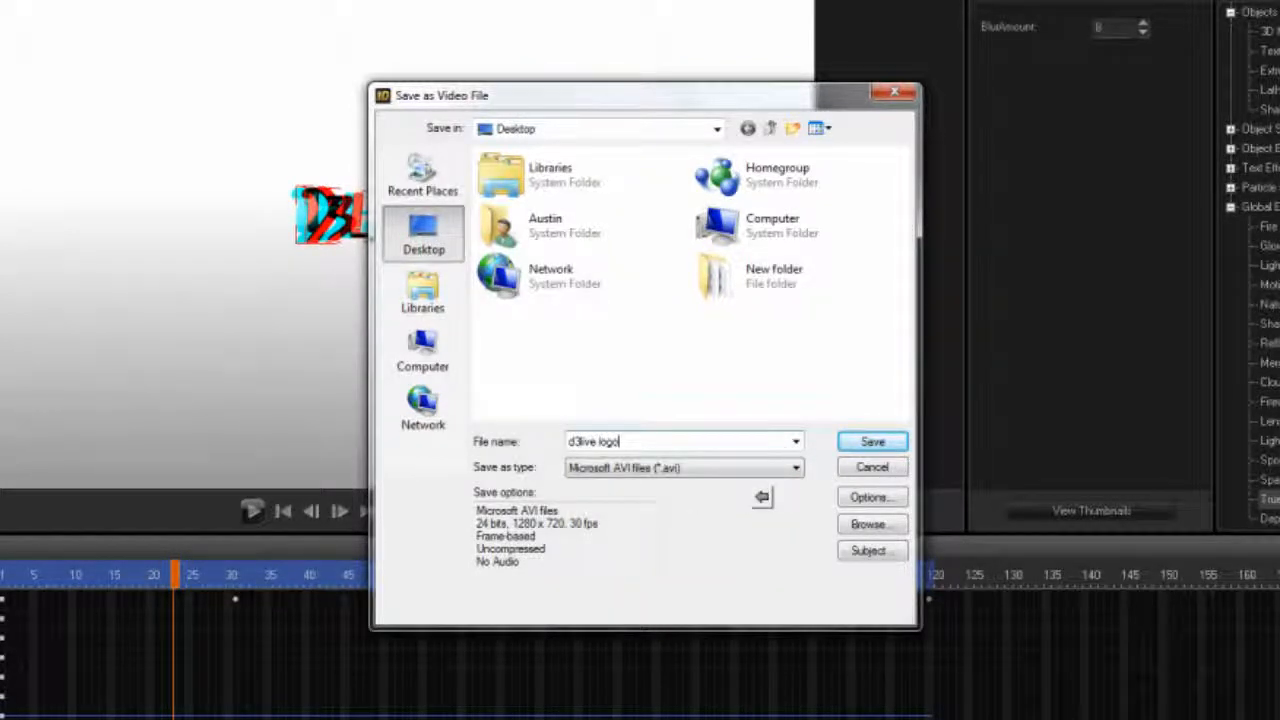
key("Return")
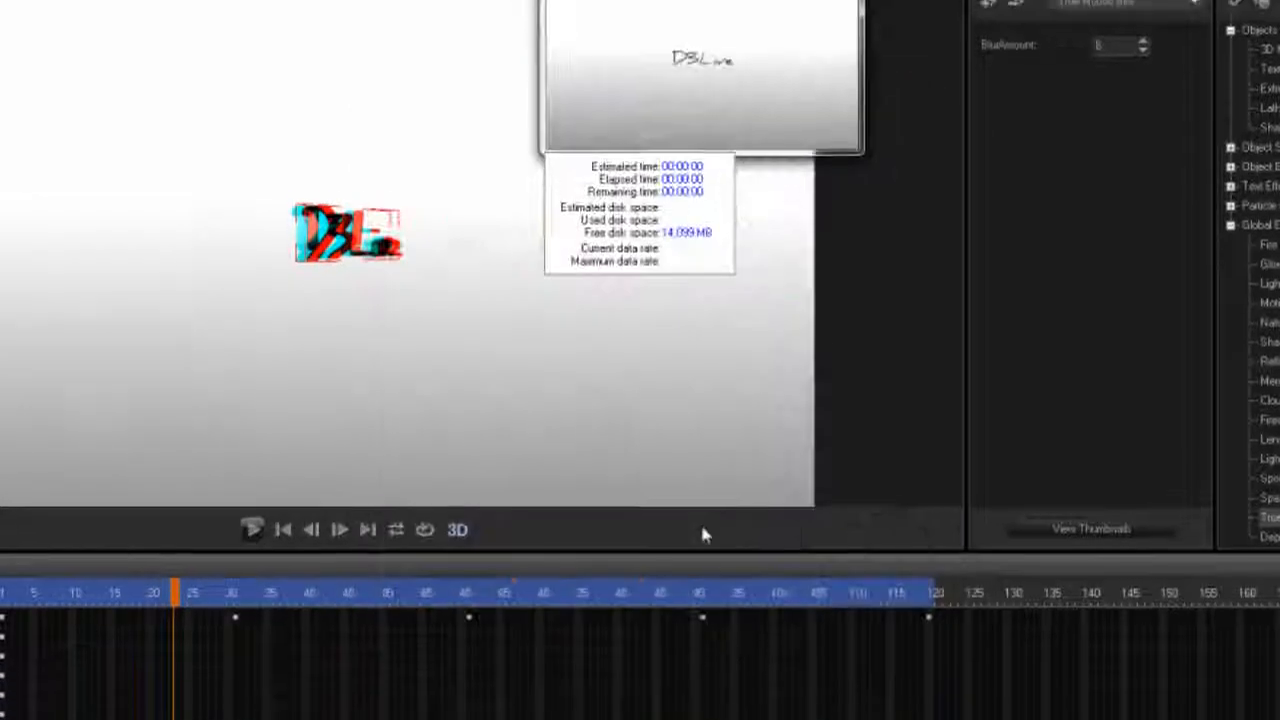